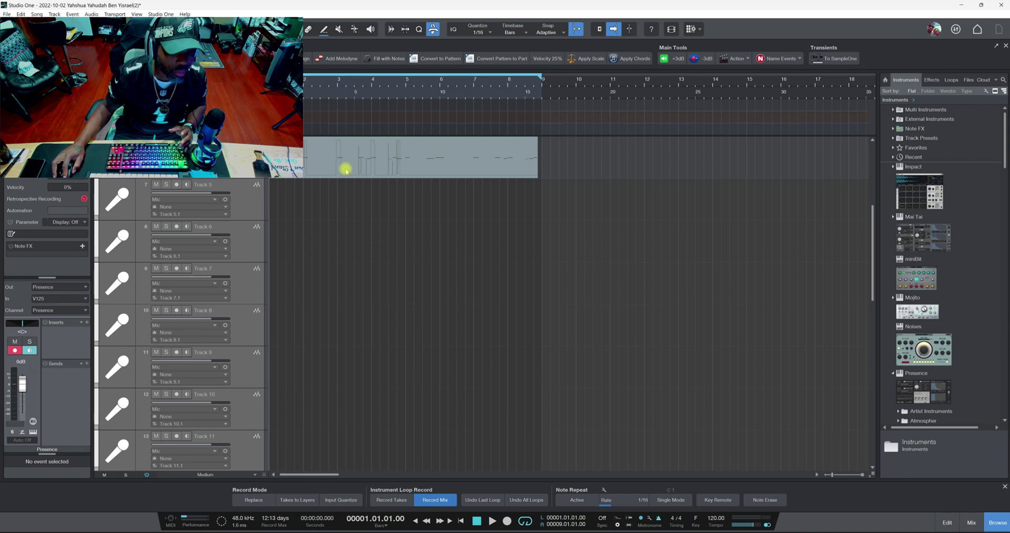
# Open the melody clip in the piano roll, select its notes, and undo a trial copy eight semitones lower.
pyautogui.doubleClick(346, 170)
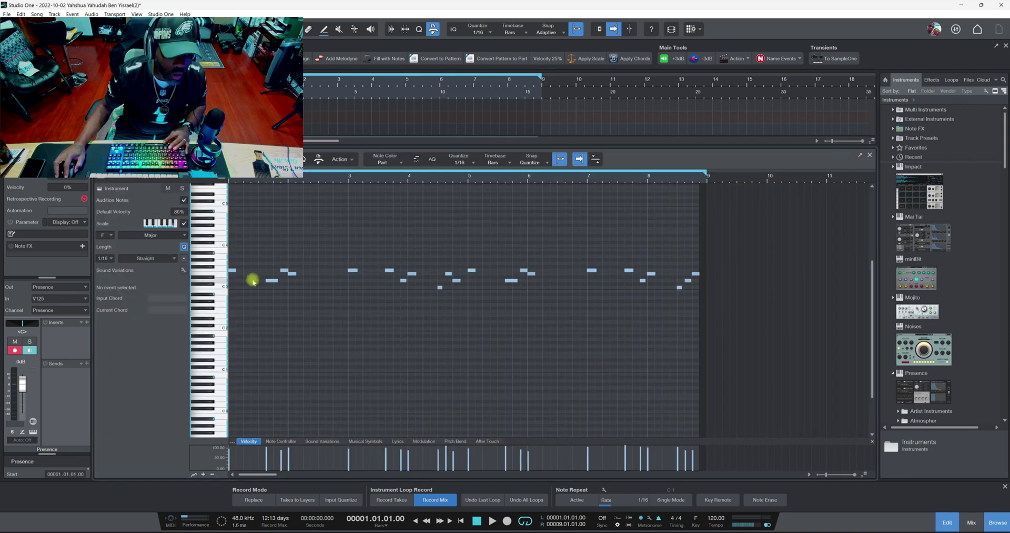
pyautogui.moveTo(769, 247); pyautogui.dragTo(139, 344)
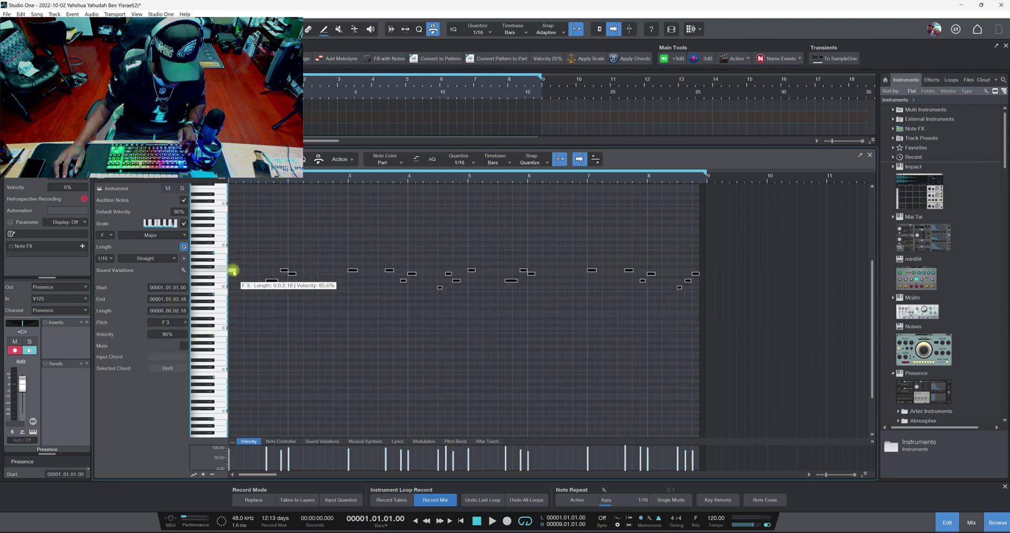
pyautogui.press('Right')
pyautogui.moveTo(731, 262); pyautogui.dragTo(237, 314)
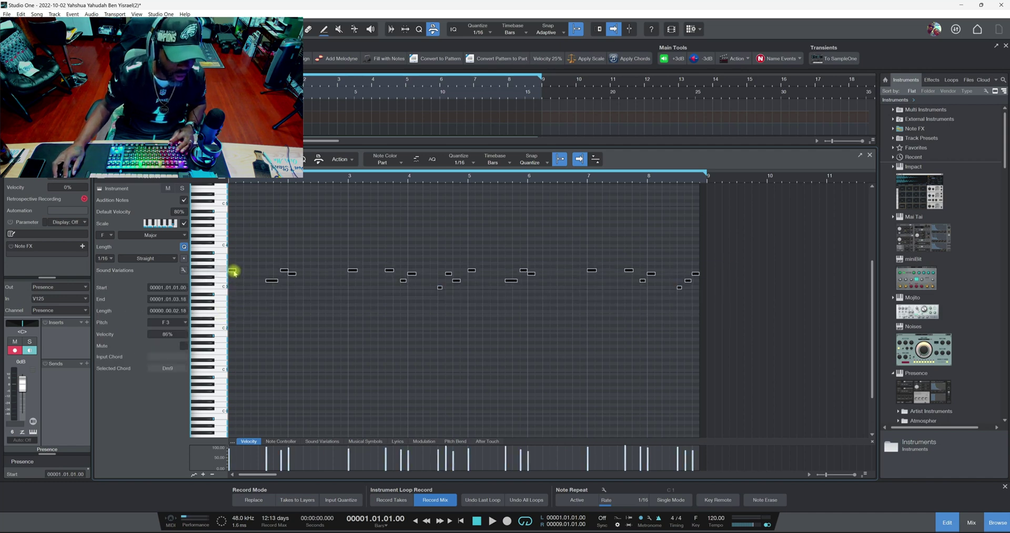
pyautogui.moveTo(233, 271)
pyautogui.moveTo(234, 272); pyautogui.dragTo(254, 304)
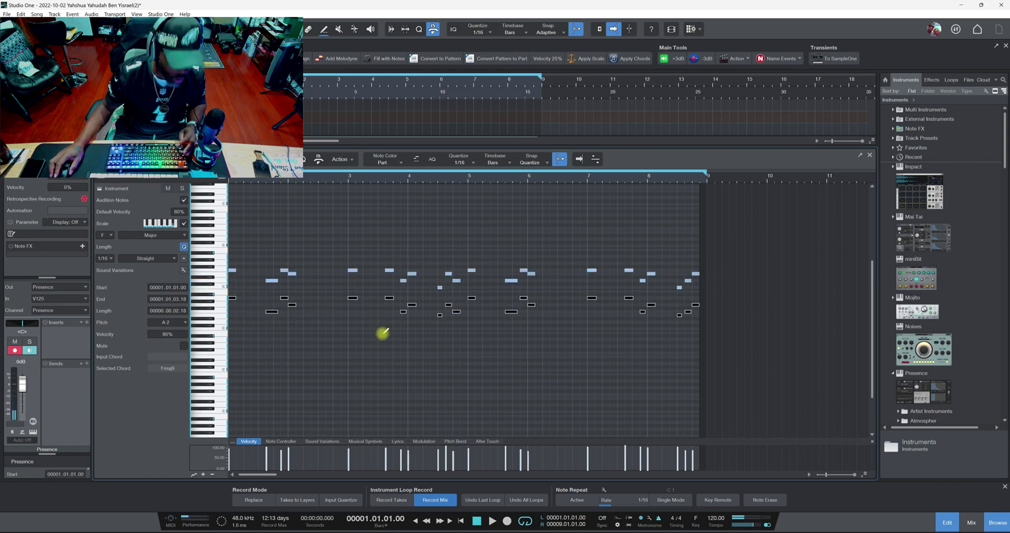
pyautogui.hotkey('ctrl', 'z')
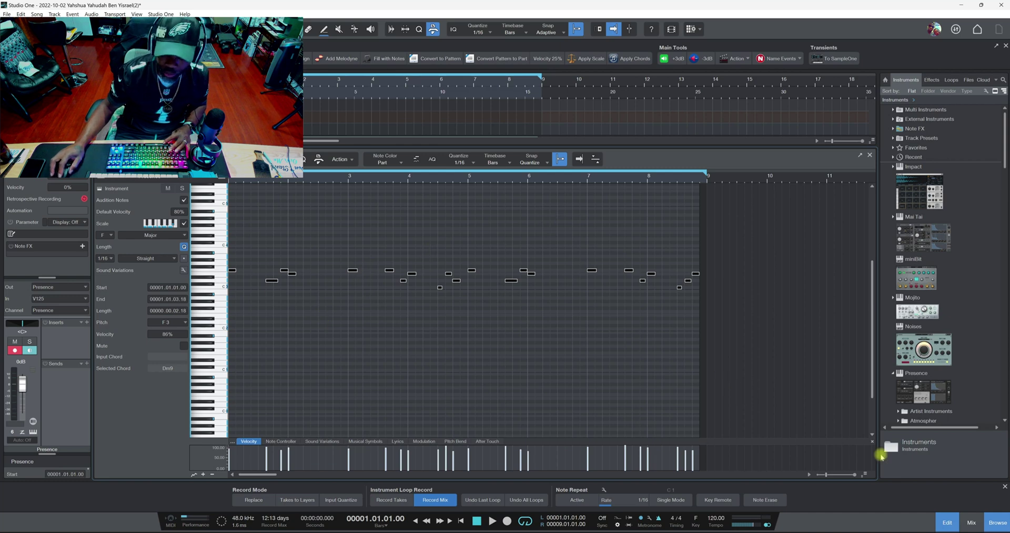
# Return to the arrangement, reopen the melody clip, and browse the note actions list without applying one.
pyautogui.click(946, 521)
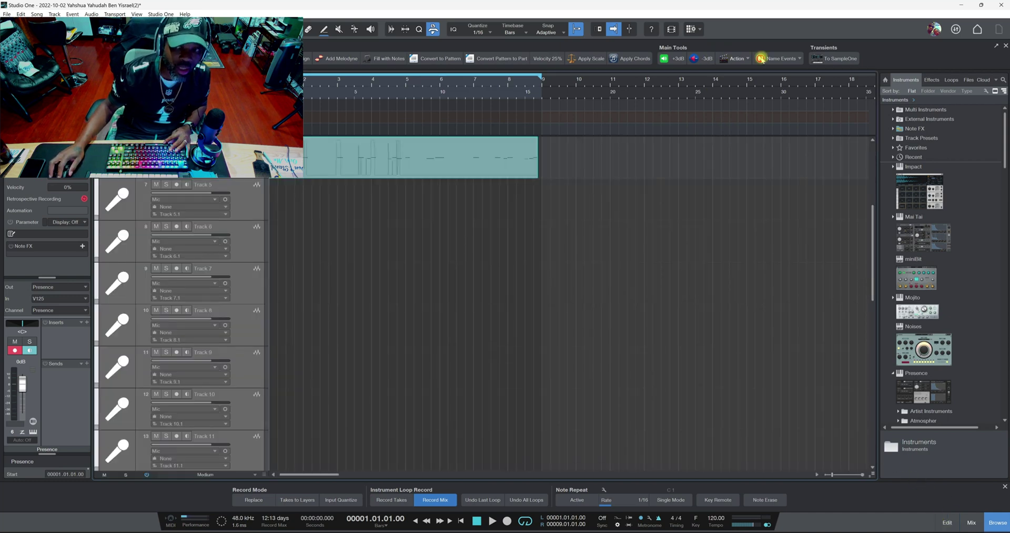
pyautogui.click(745, 59)
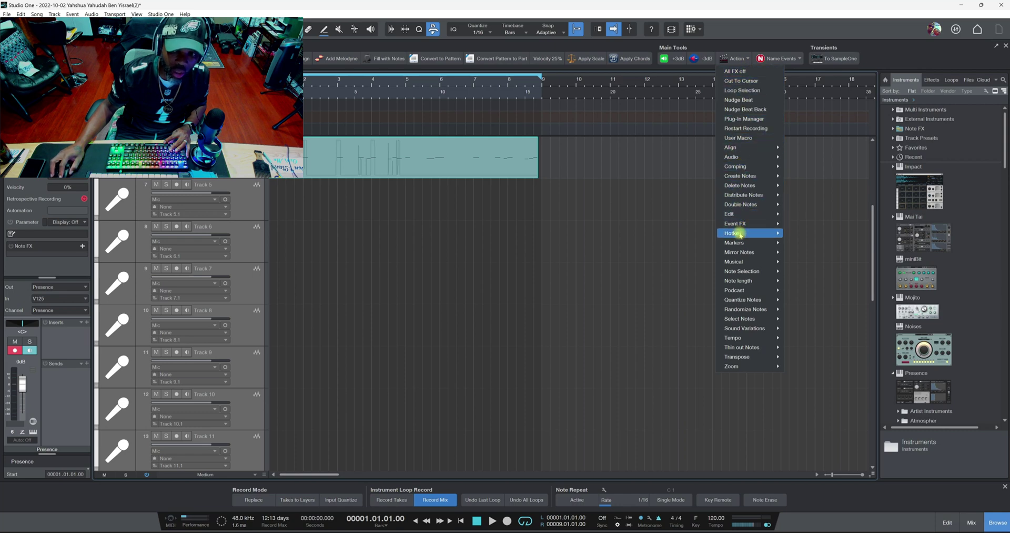
pyautogui.moveTo(738, 271)
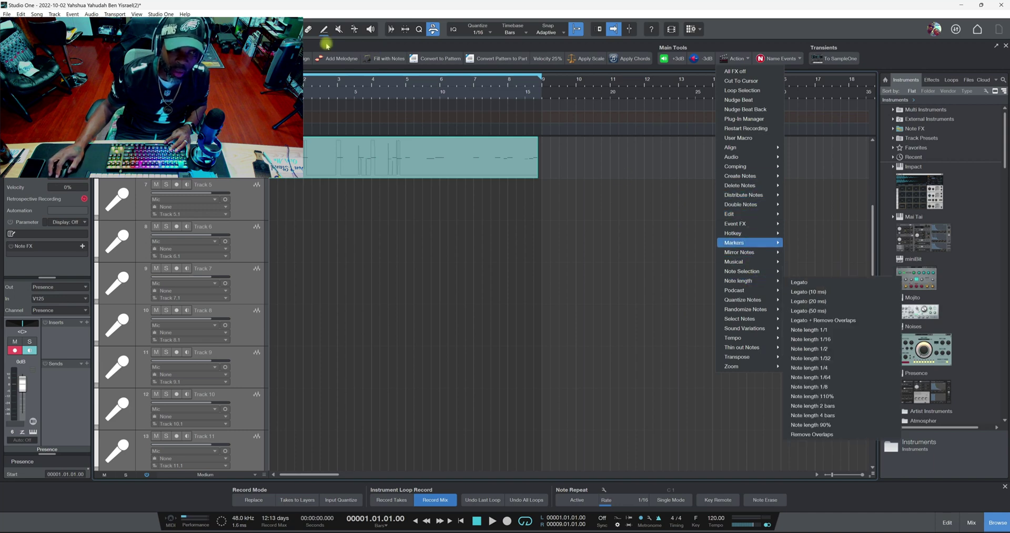
pyautogui.click(168, 14)
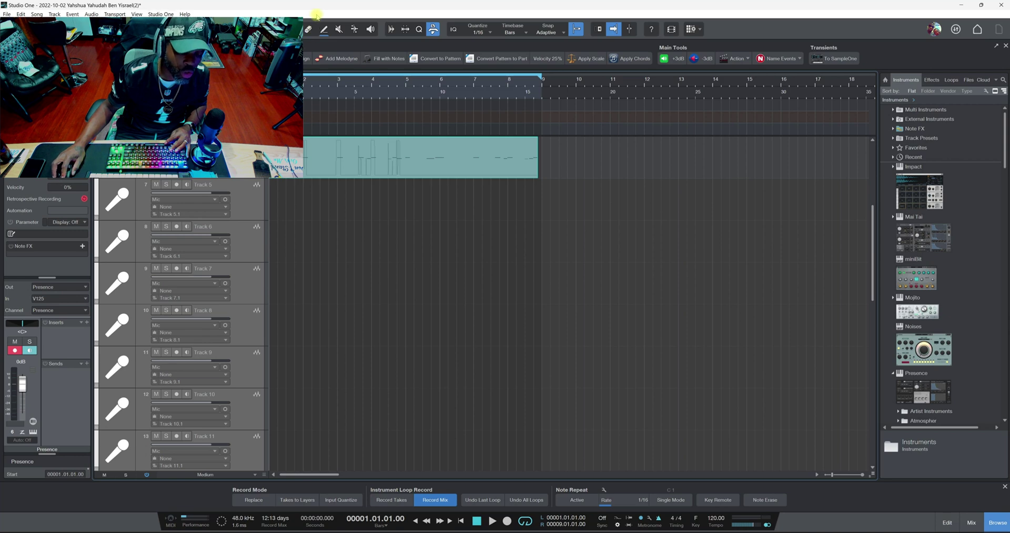
pyautogui.doubleClick(502, 167)
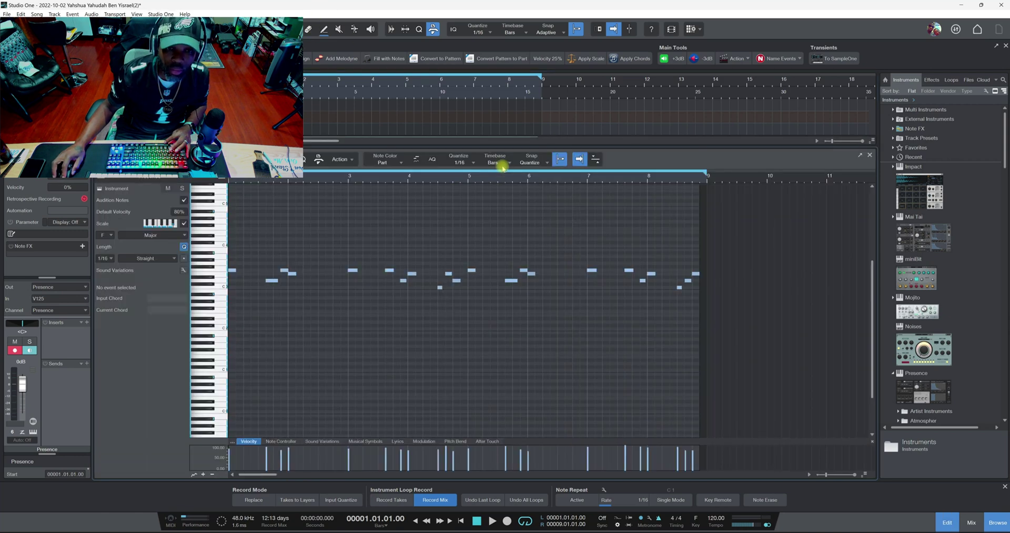
pyautogui.click(747, 60)
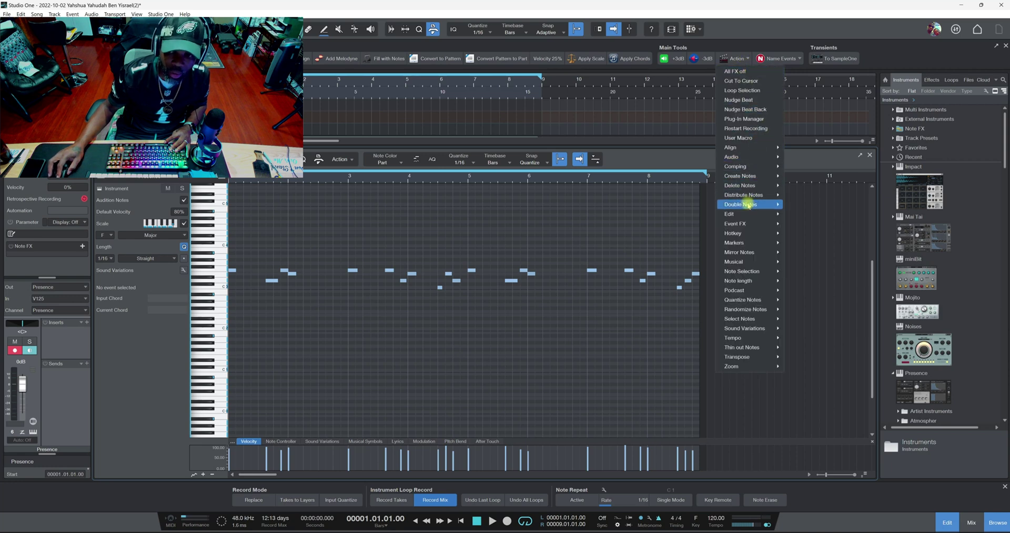
pyautogui.moveTo(748, 205)
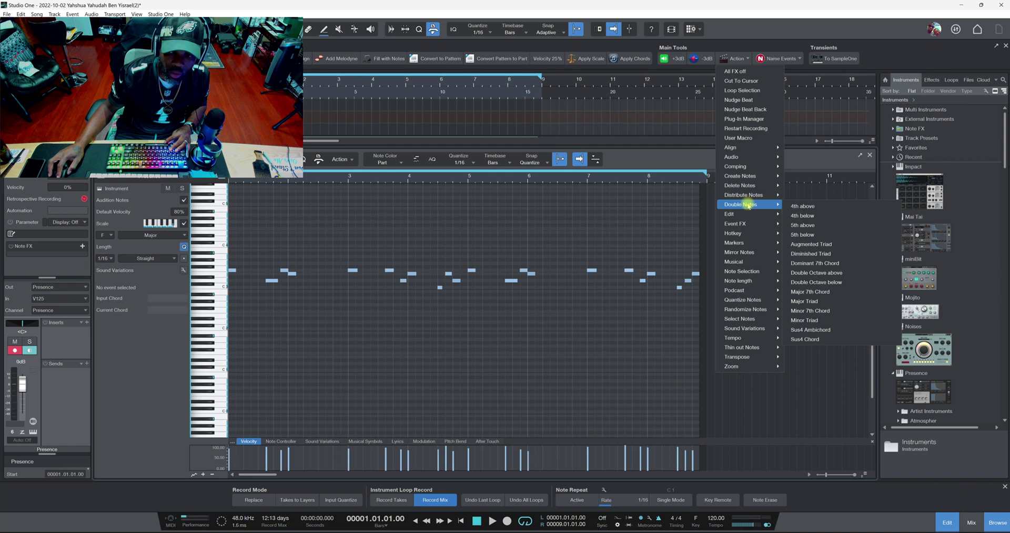
pyautogui.click(708, 234)
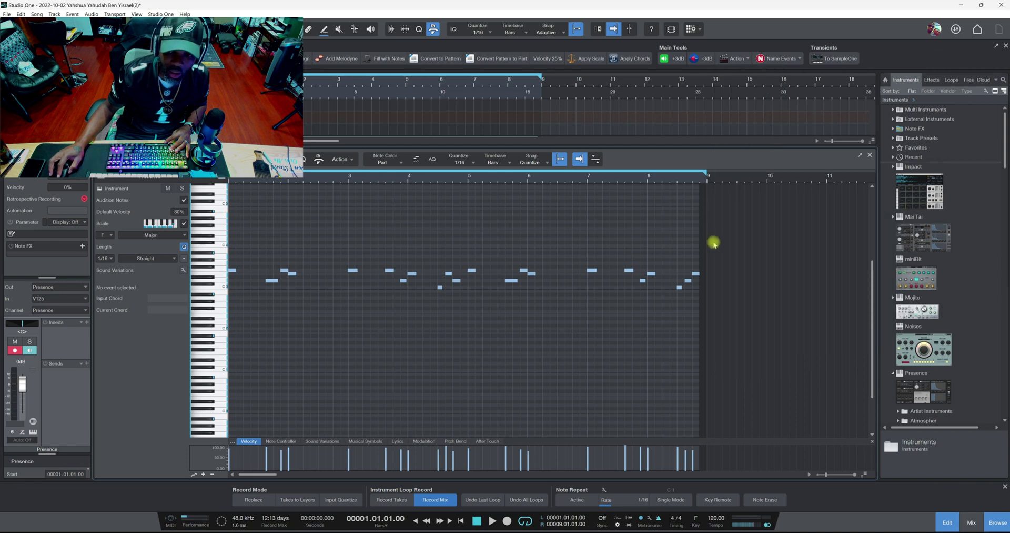
# Select the whole melody, browse Double Notes without applying a chord, and start playback.
pyautogui.moveTo(733, 251); pyautogui.dragTo(158, 318)
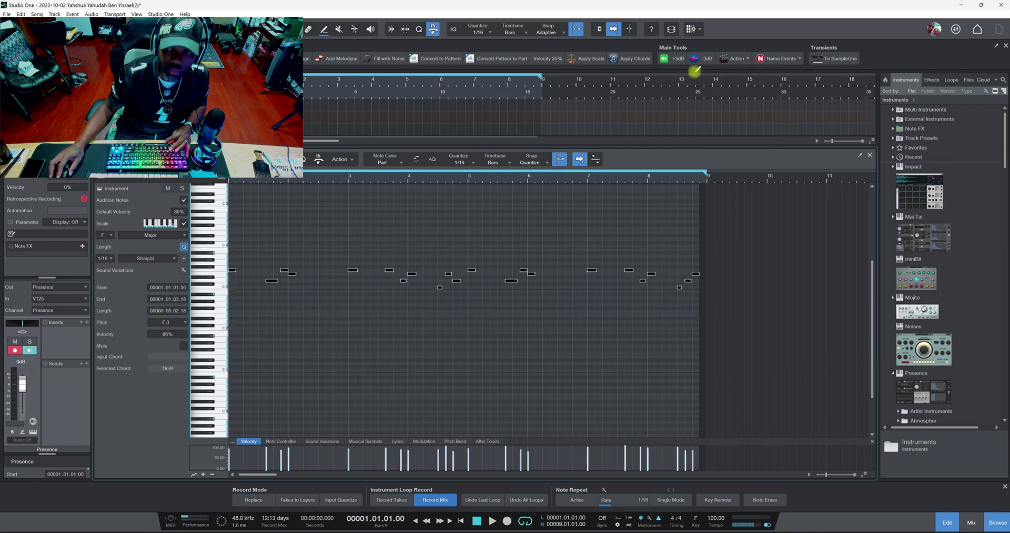
pyautogui.click(736, 58)
pyautogui.moveTo(765, 205)
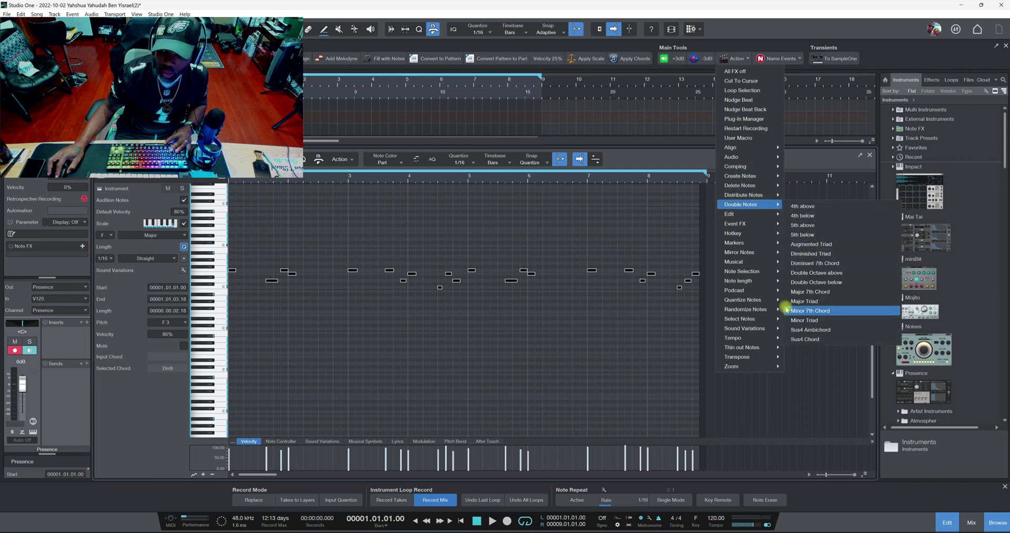
pyautogui.click(781, 389)
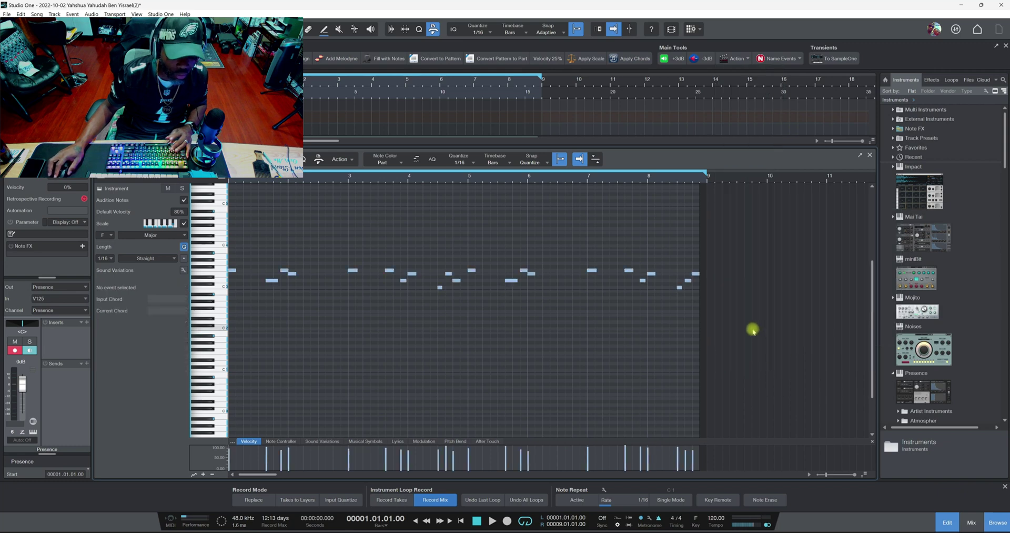
pyautogui.press('space')
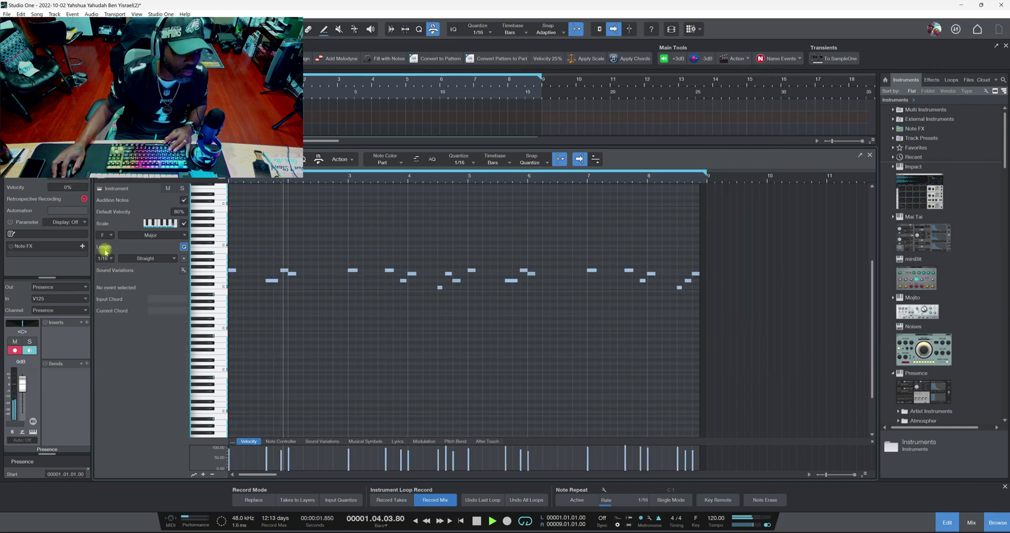
pyautogui.click(99, 188)
# Enable Presence XT reverb at 54% mix, toggle delay on and back off, and stop playback.
pyautogui.click(522, 247)
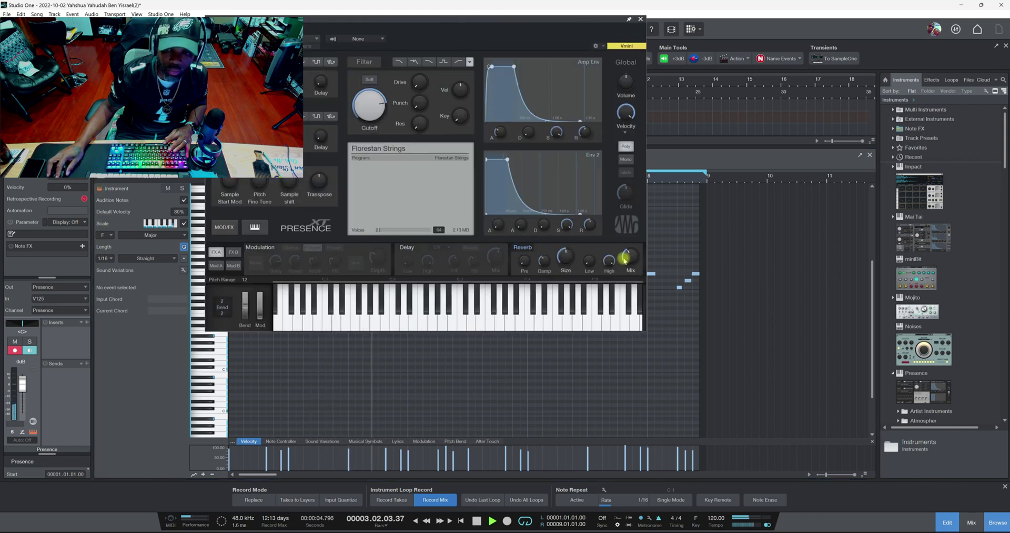
pyautogui.moveTo(626, 255); pyautogui.dragTo(632, 240)
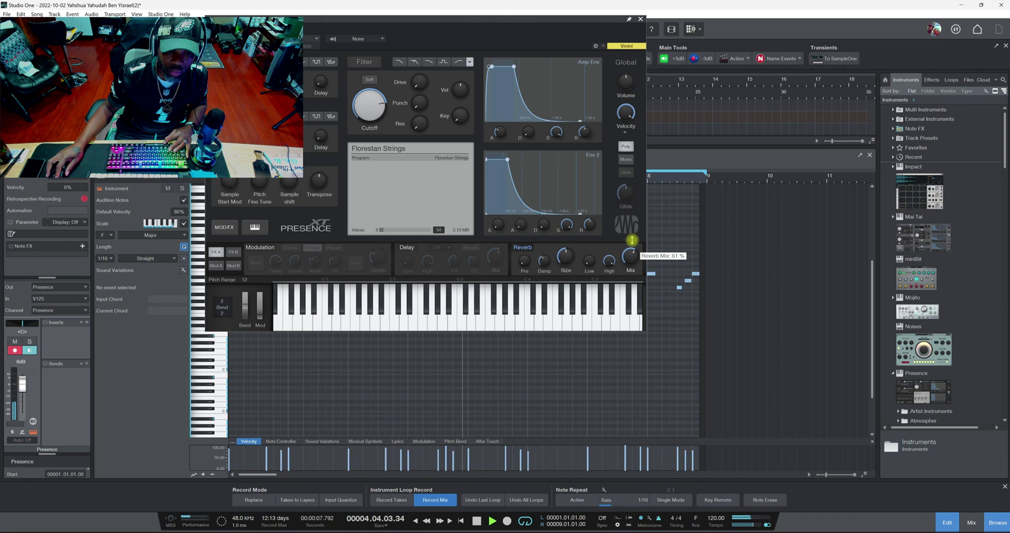
pyautogui.click(407, 247)
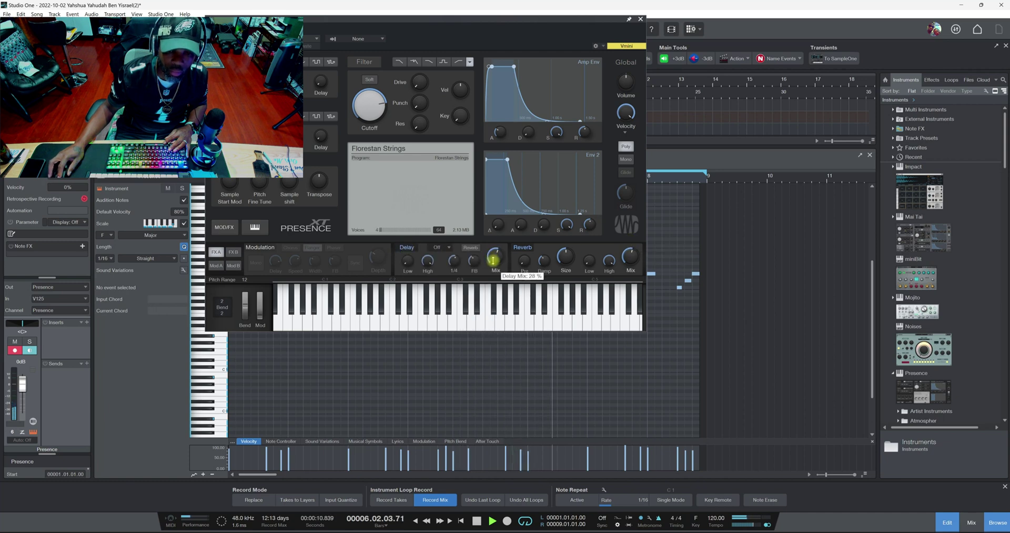
pyautogui.click(421, 248)
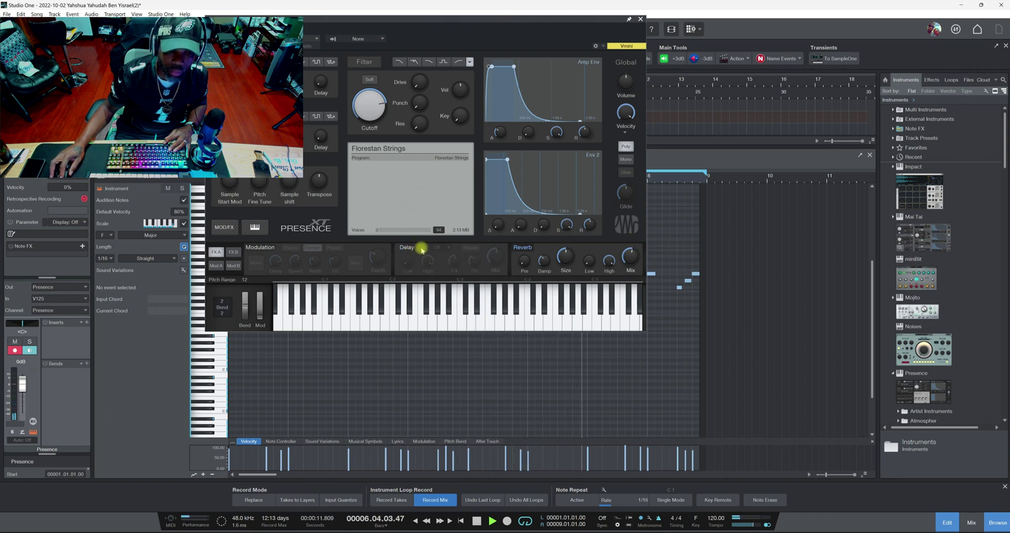
pyautogui.click(641, 19)
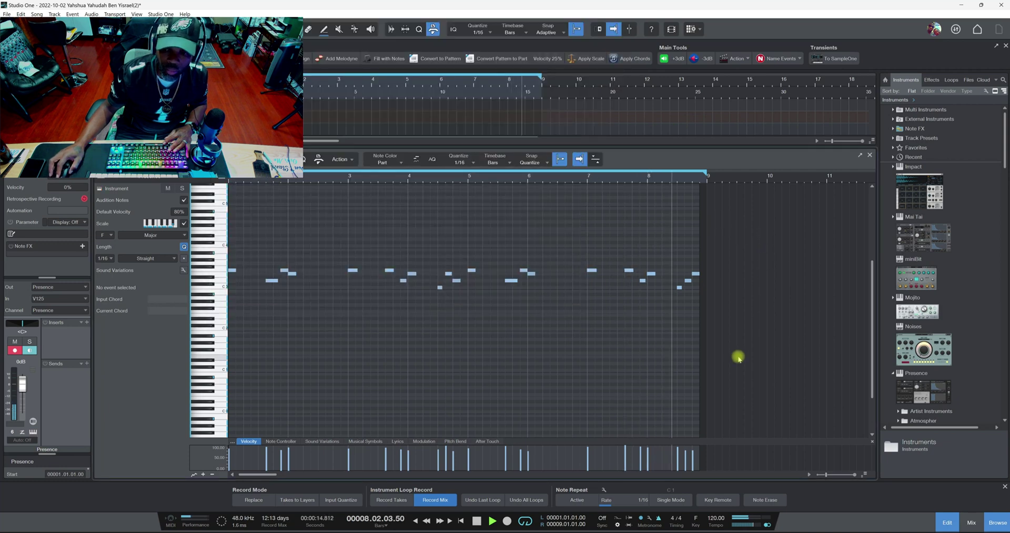
pyautogui.press('space')
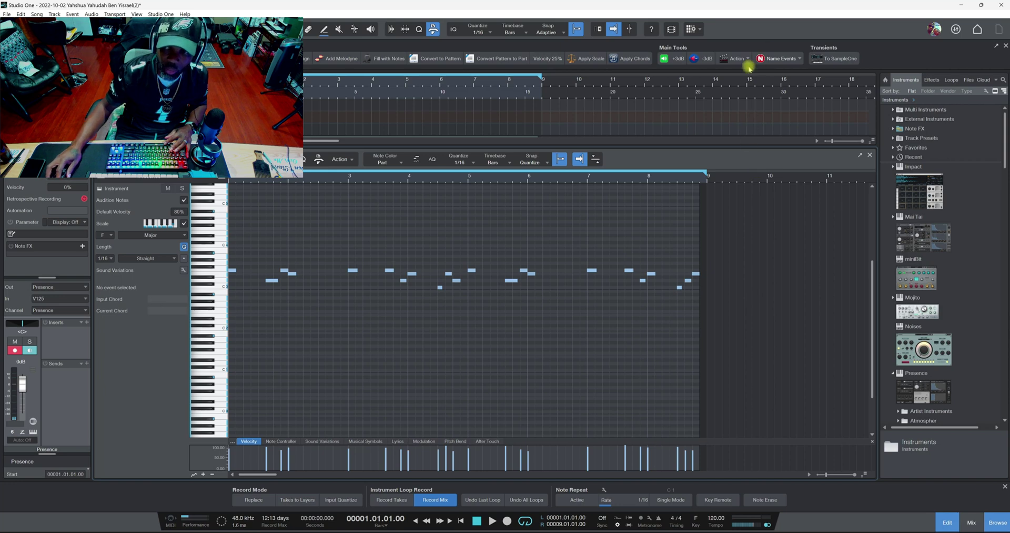
# Harmonise the whole melody with a copy of every note a 4th above and play it back.
pyautogui.moveTo(740, 252); pyautogui.dragTo(193, 322)
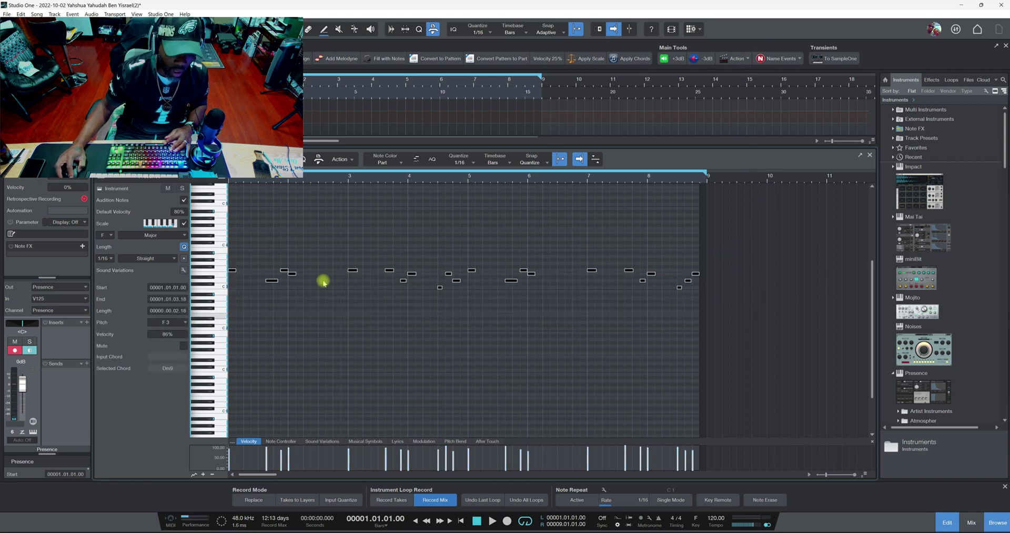
pyautogui.click(747, 60)
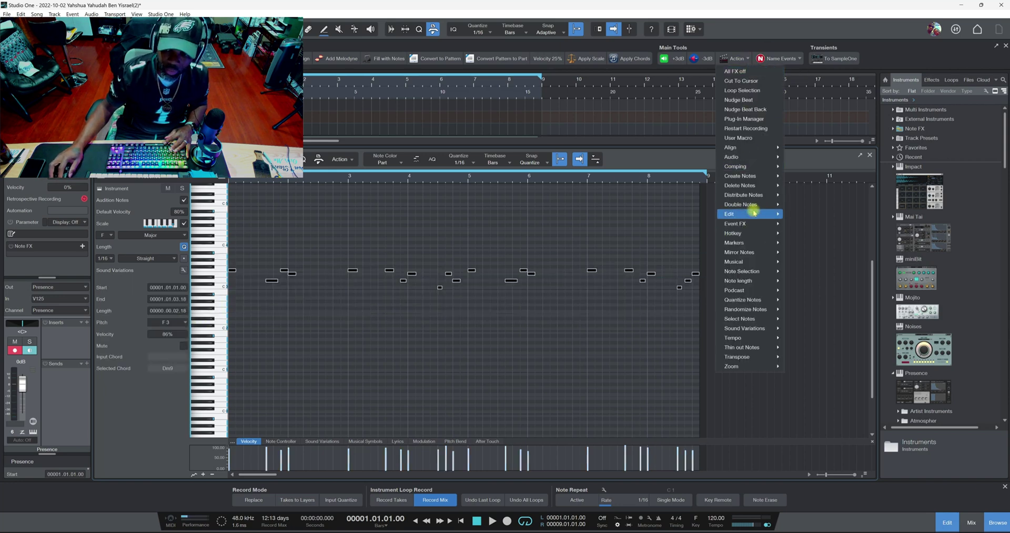
pyautogui.moveTo(757, 205)
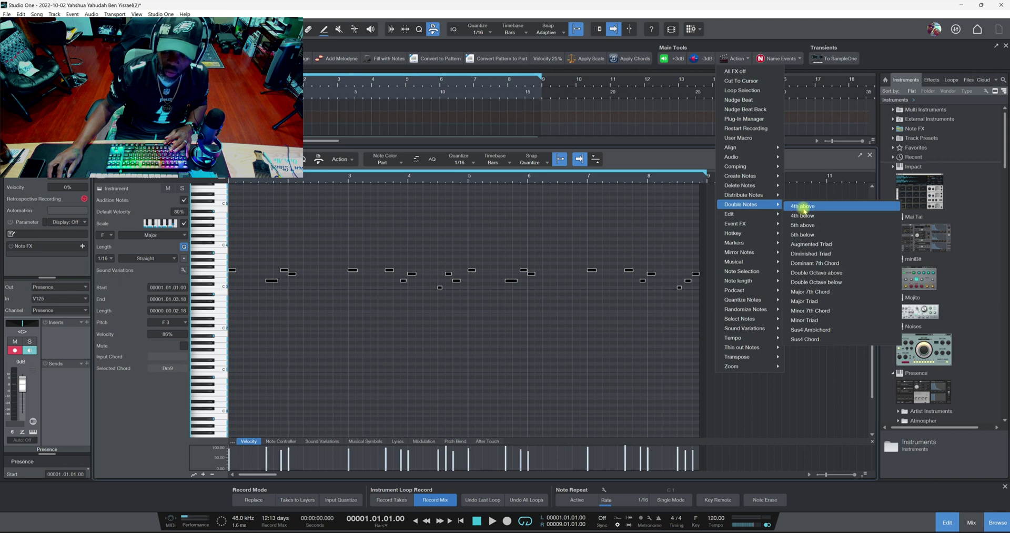
pyautogui.click(804, 207)
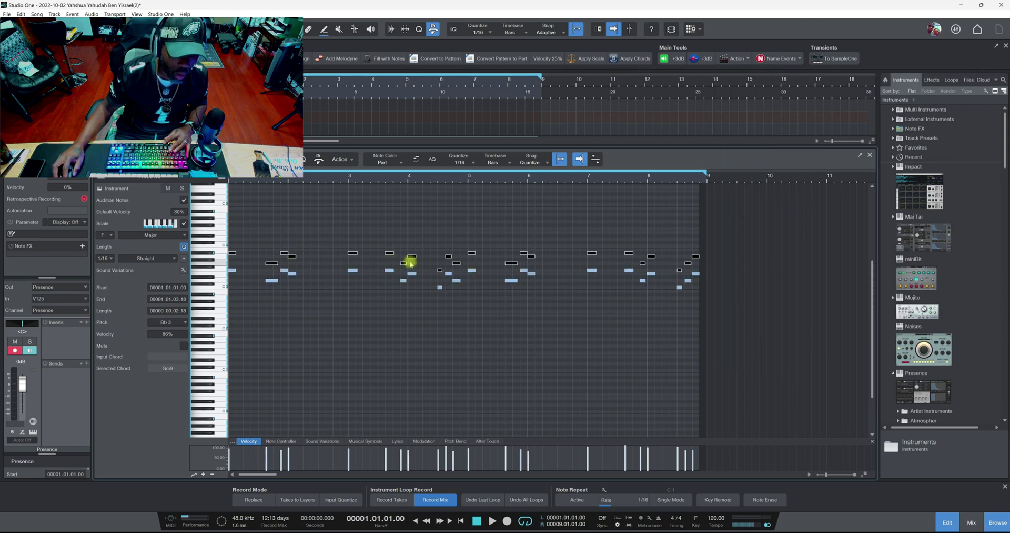
pyautogui.press('space')
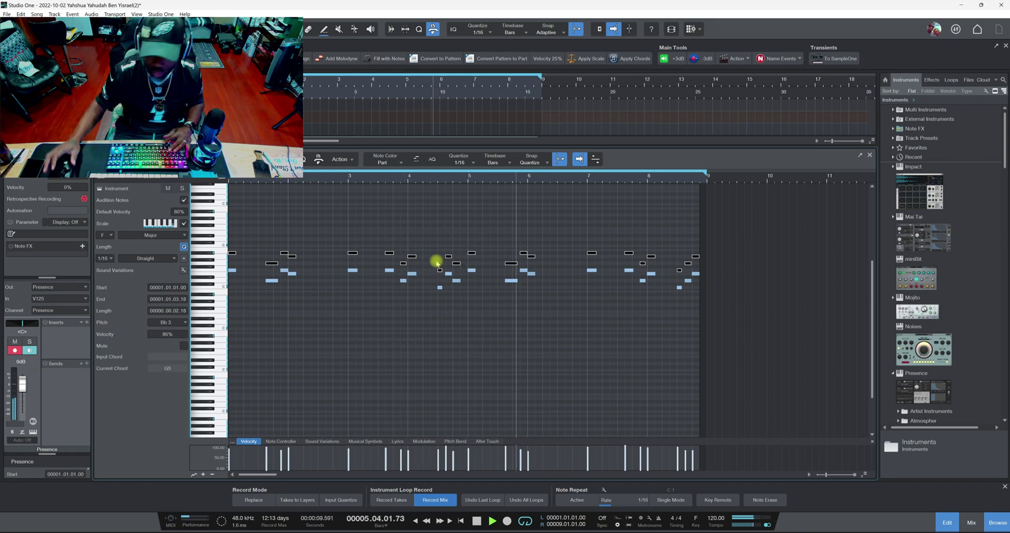
# Stop playback and select just the first few notes of the melody.
pyautogui.press('space')
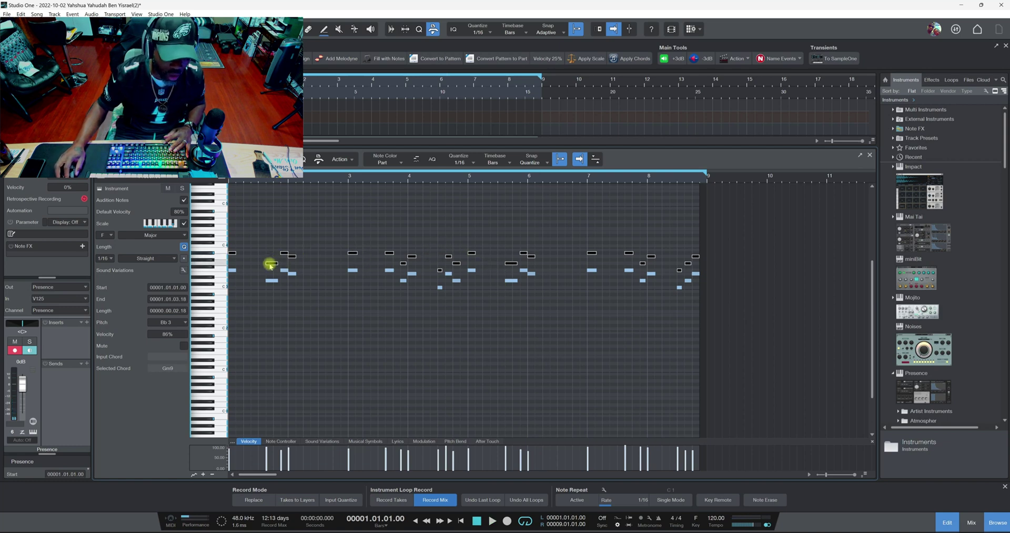
pyautogui.click(286, 266)
pyautogui.moveTo(304, 244); pyautogui.dragTo(265, 263)
# Open the Length settings for the selected notes, cancel without changes, then reopen the note context menu.
pyautogui.rightClick(272, 264)
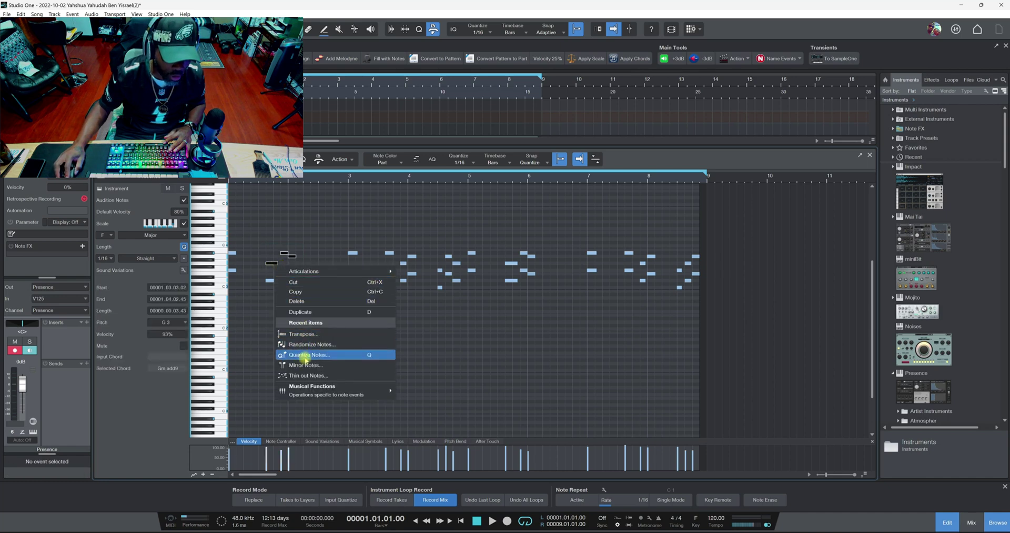
pyautogui.moveTo(312, 390)
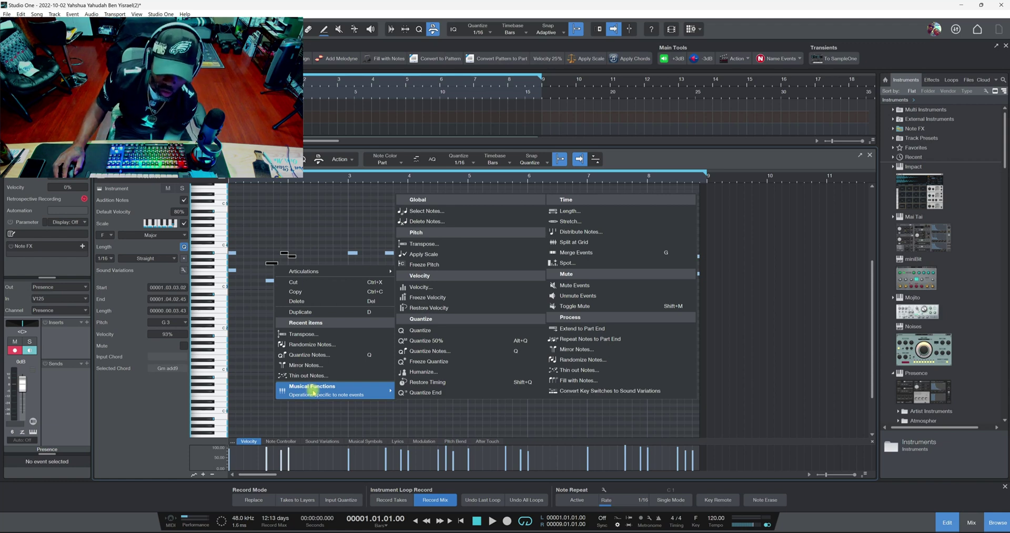
pyautogui.click(571, 211)
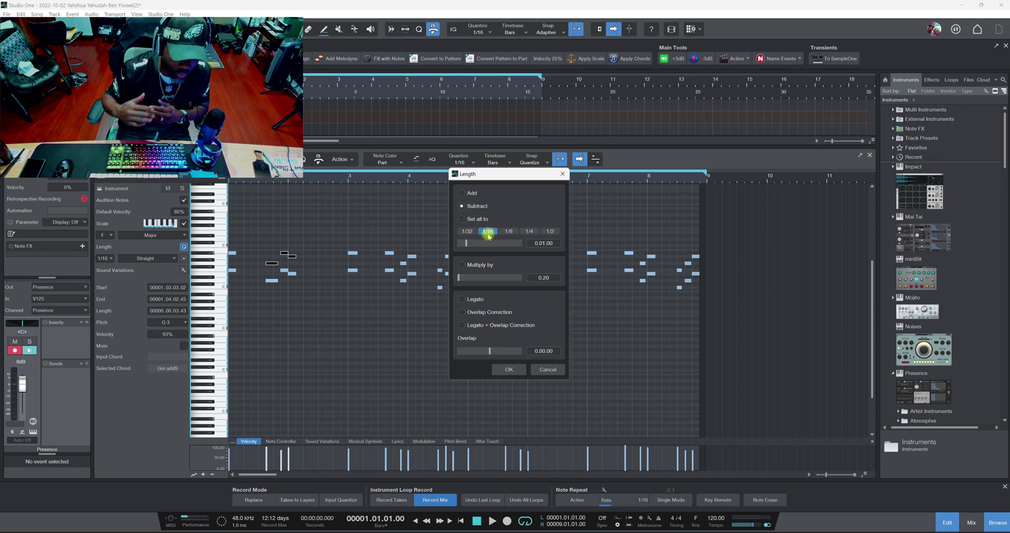
pyautogui.click(533, 365)
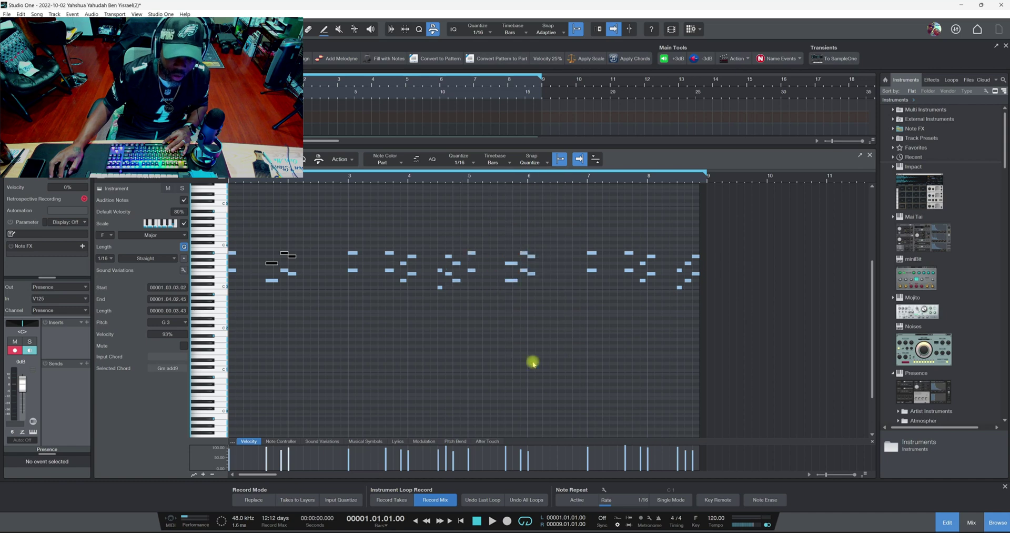
pyautogui.rightClick(284, 254)
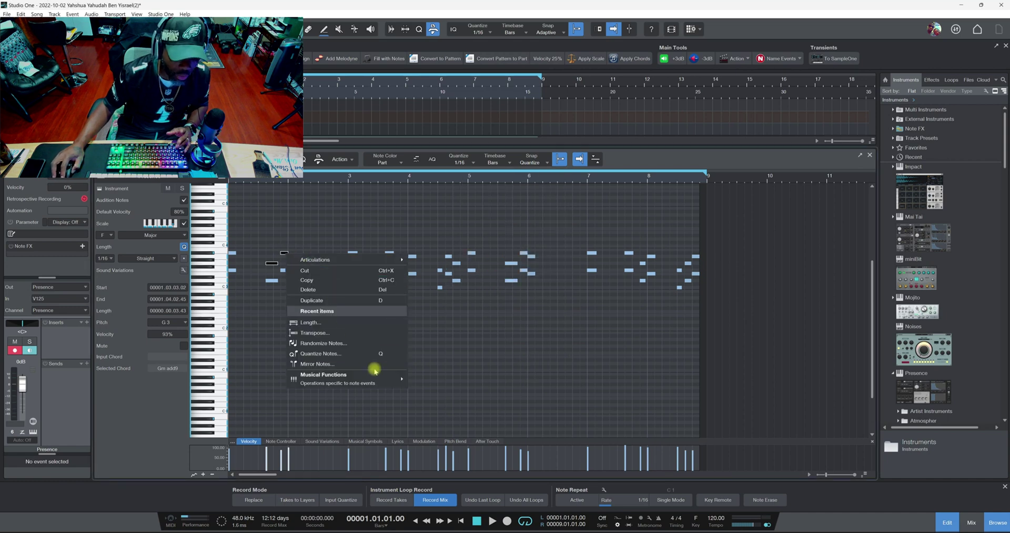
pyautogui.moveTo(379, 377)
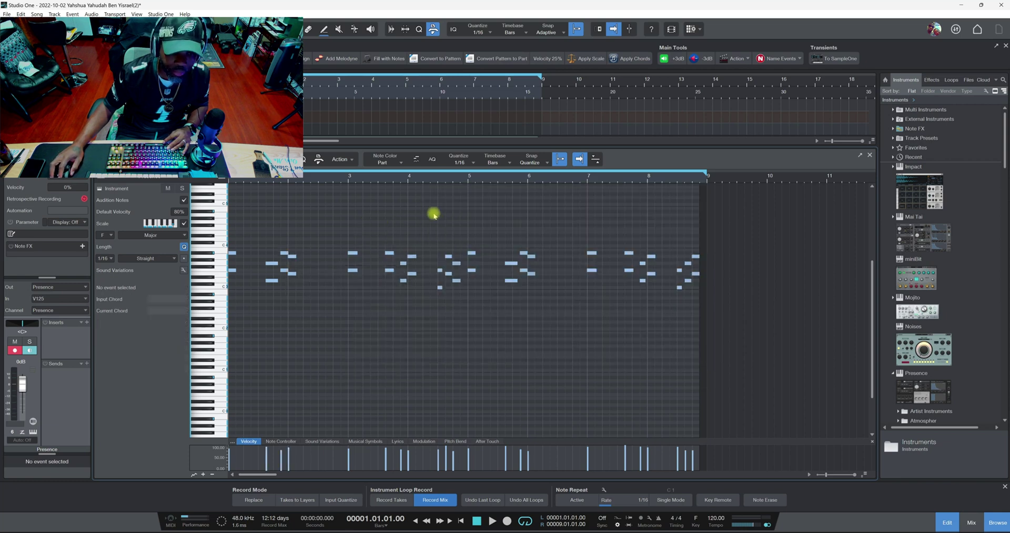
# Remove the upper notes, then audition a fourth-below doubling of every note and undo it.
pyautogui.hotkey('ctrl', 'z')
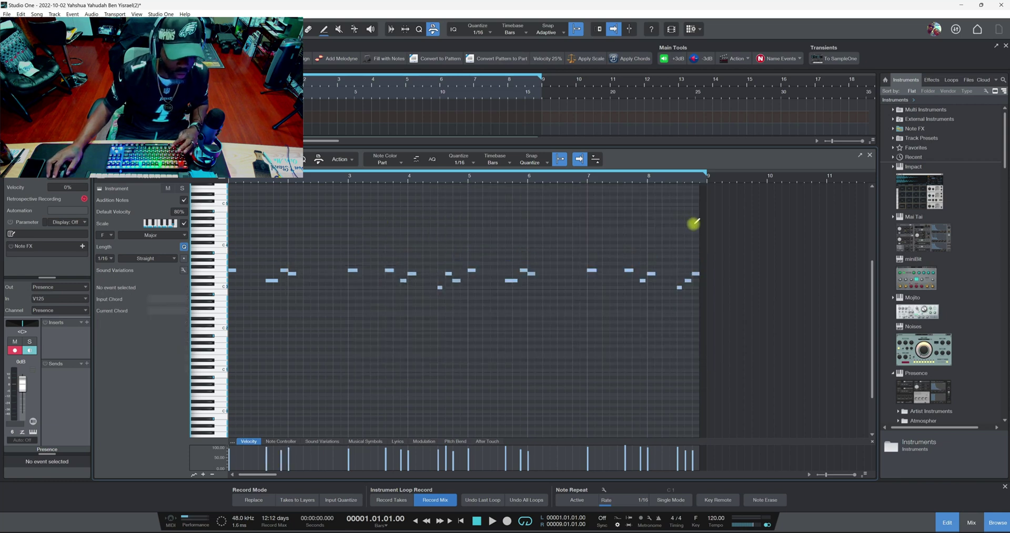
pyautogui.moveTo(766, 258); pyautogui.dragTo(143, 331)
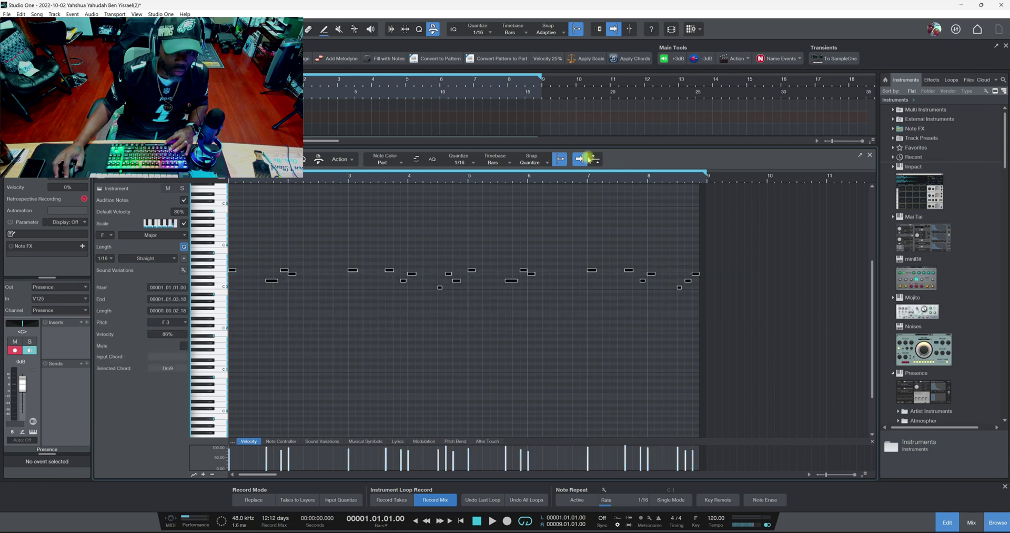
pyautogui.click(737, 56)
pyautogui.moveTo(771, 206)
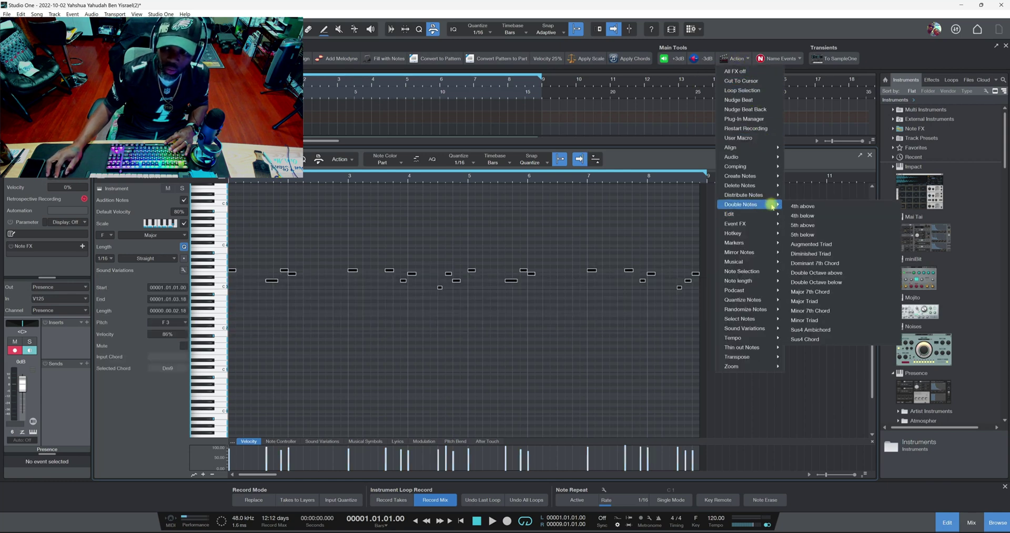
pyautogui.click(801, 216)
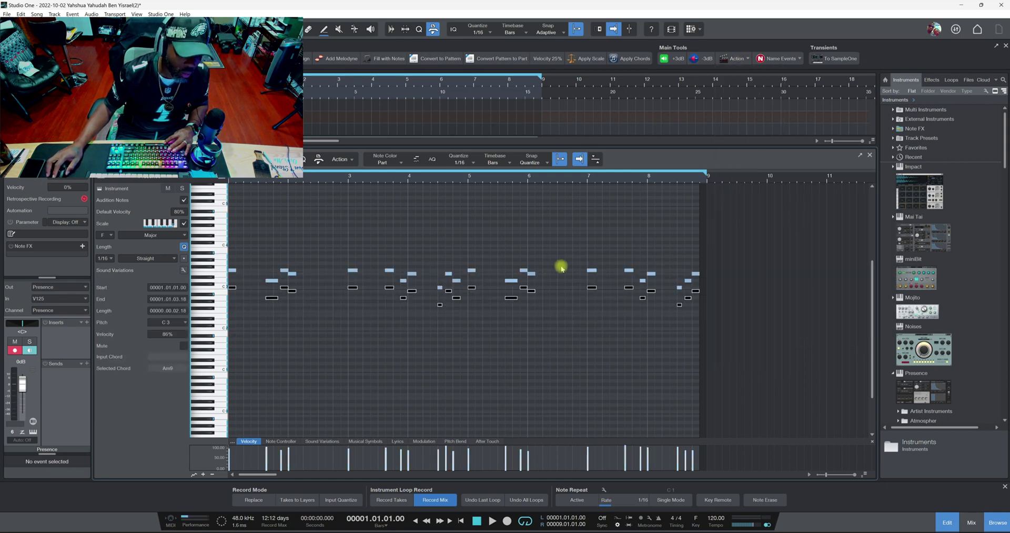
pyautogui.press('space')
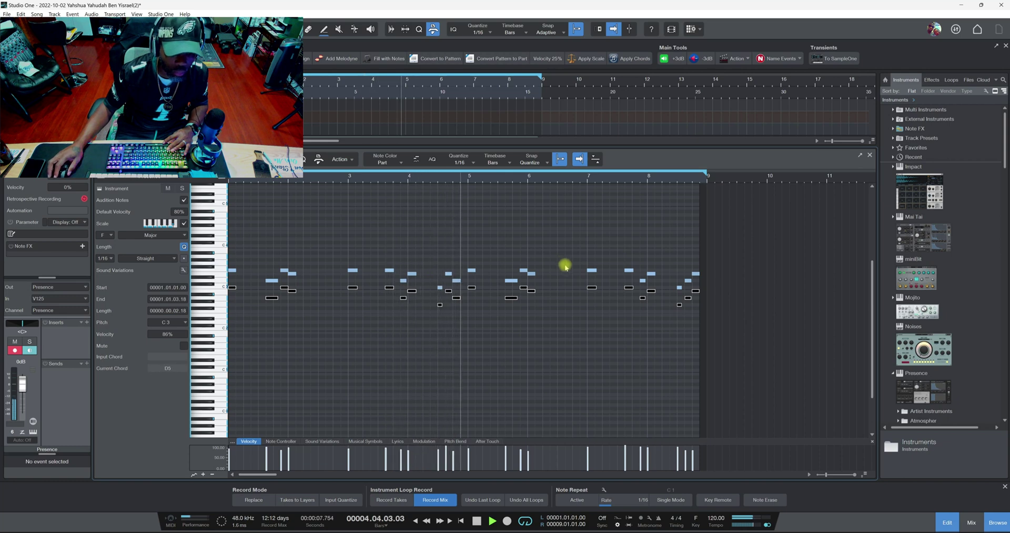
pyautogui.press('space')
pyautogui.hotkey('ctrl', 'z')
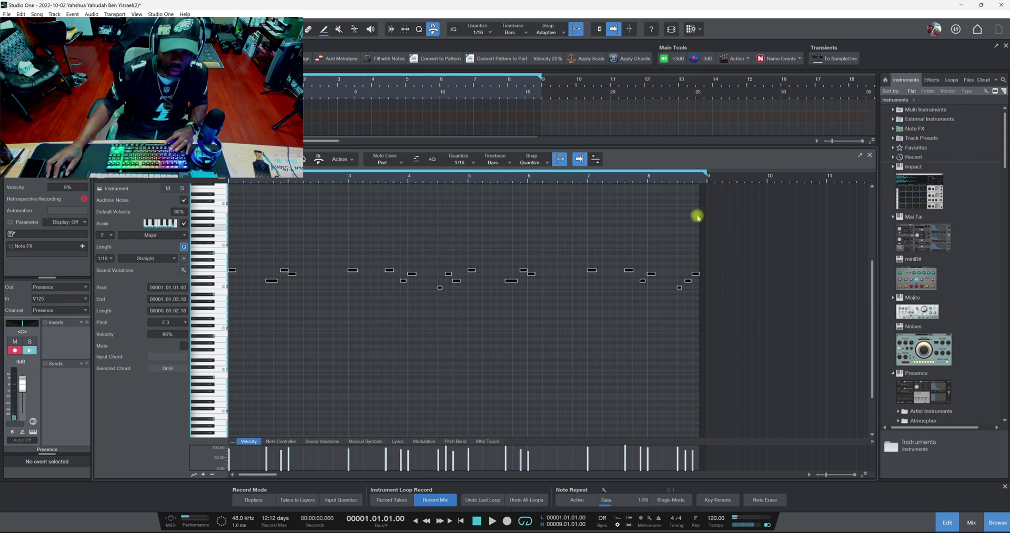
# Stack each melody note into a Major 7th Chord and play it back.
pyautogui.click(744, 59)
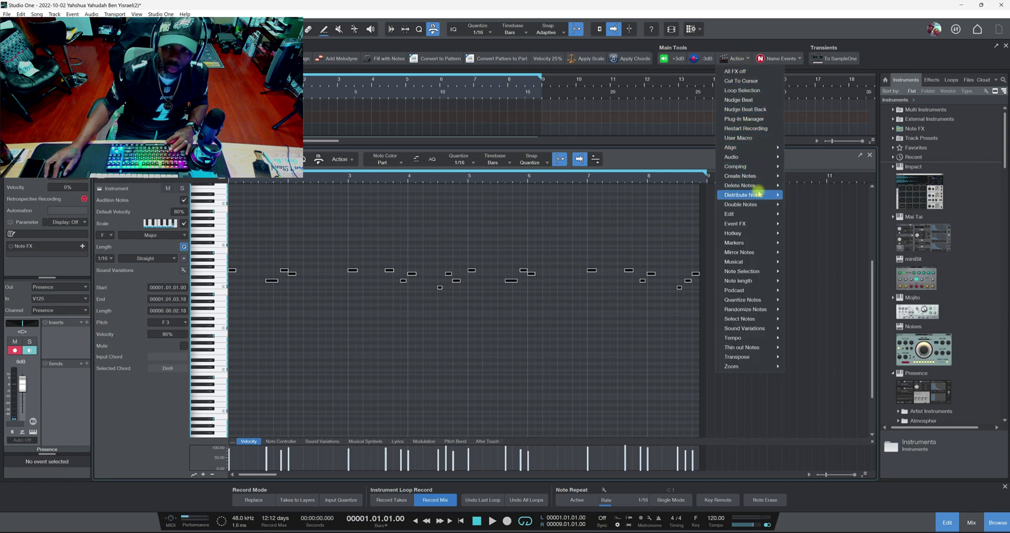
pyautogui.moveTo(760, 187)
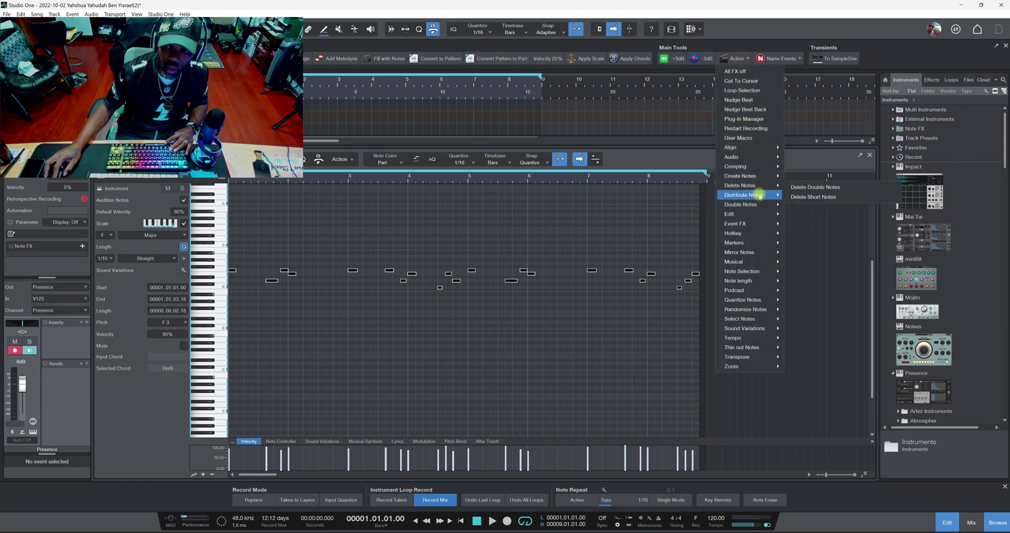
pyautogui.moveTo(761, 204)
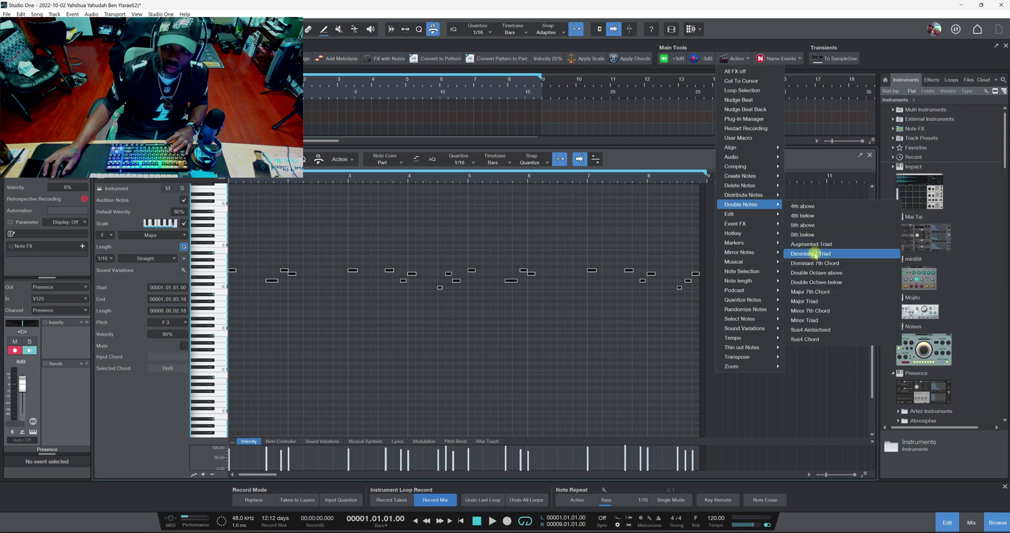
pyautogui.click(814, 293)
pyautogui.press('space')
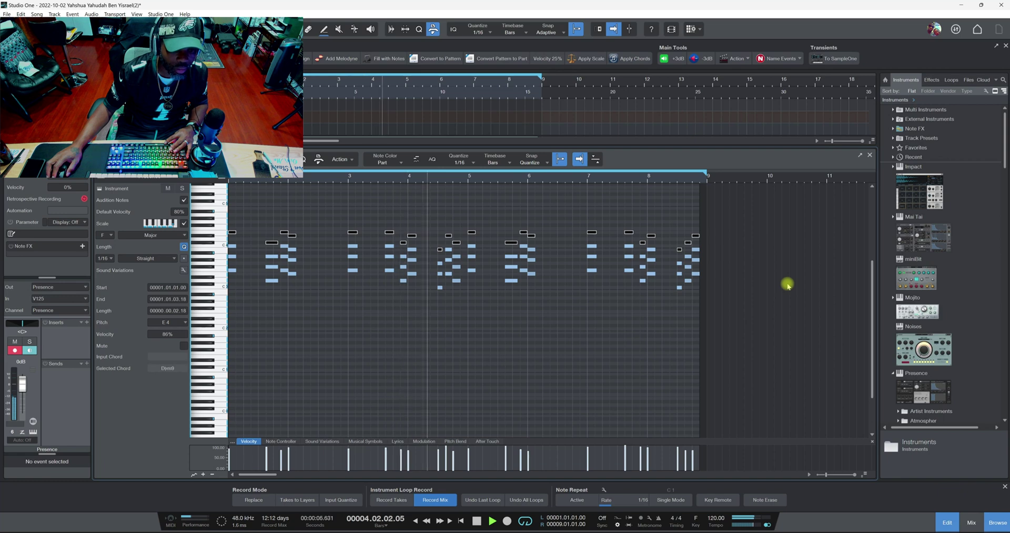
pyautogui.press('space')
# Nudge the added chord notes down and back, then restack each melody note as a Major Triad.
pyautogui.hotkey('shift', 'Down')
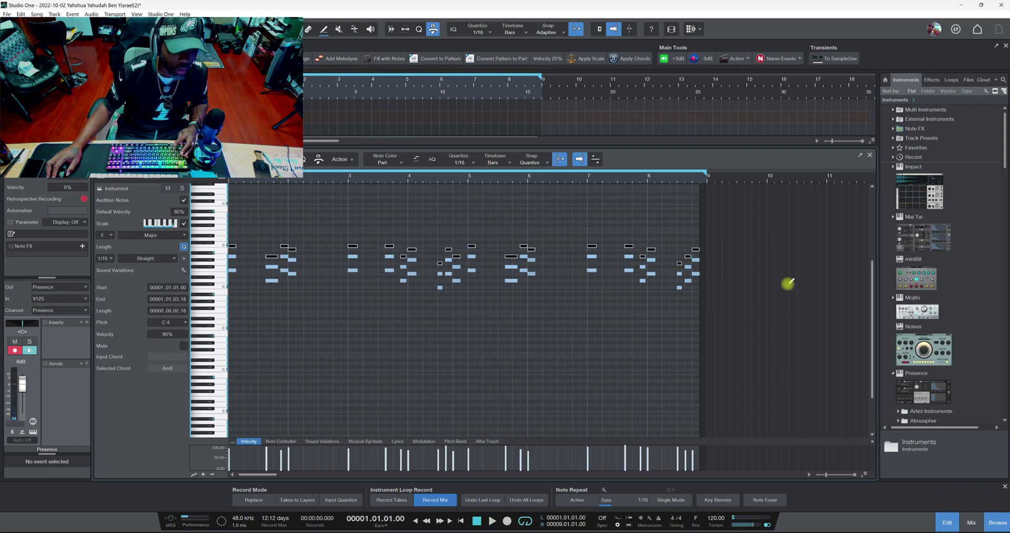
pyautogui.press('Down')
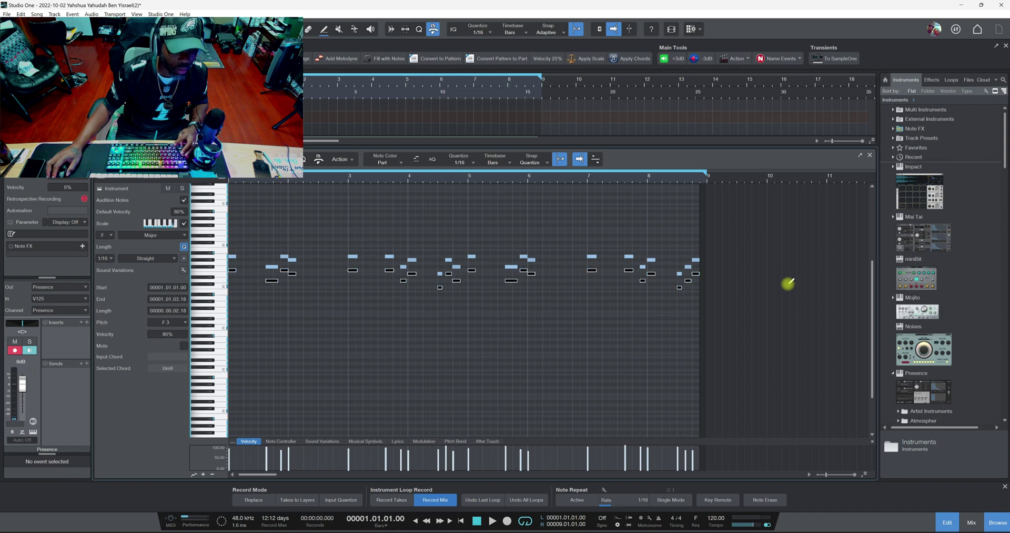
pyautogui.press('Up')
pyautogui.press('Up')
pyautogui.press('Up')
pyautogui.press('Up')
pyautogui.press('Down')
pyautogui.press('Down')
pyautogui.press('Down')
pyautogui.press('Down')
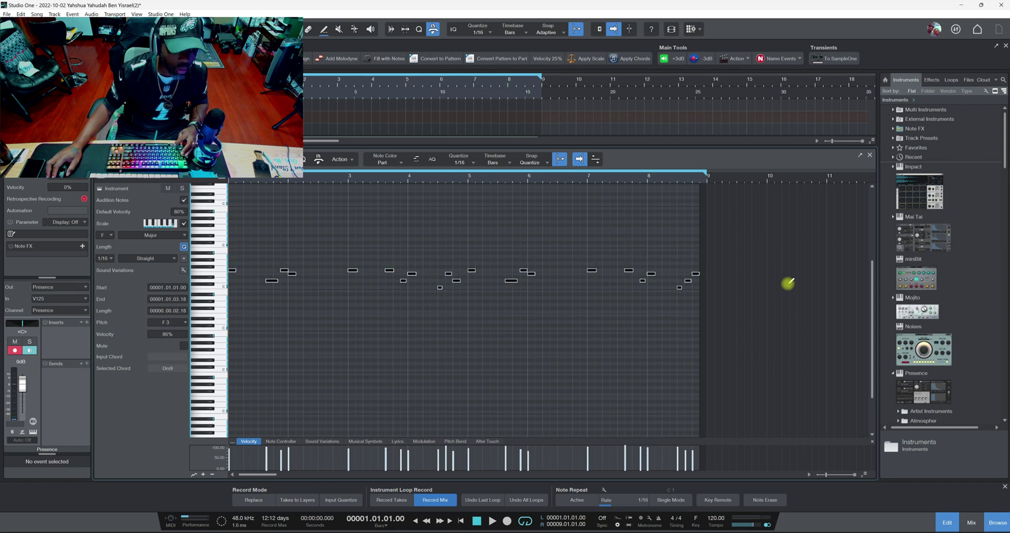
pyautogui.click(750, 60)
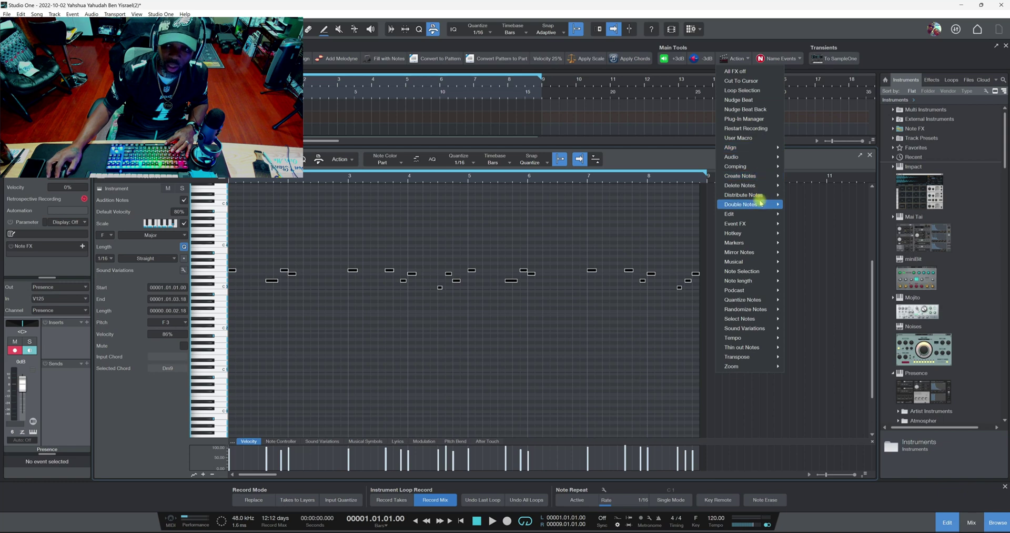
pyautogui.moveTo(773, 204)
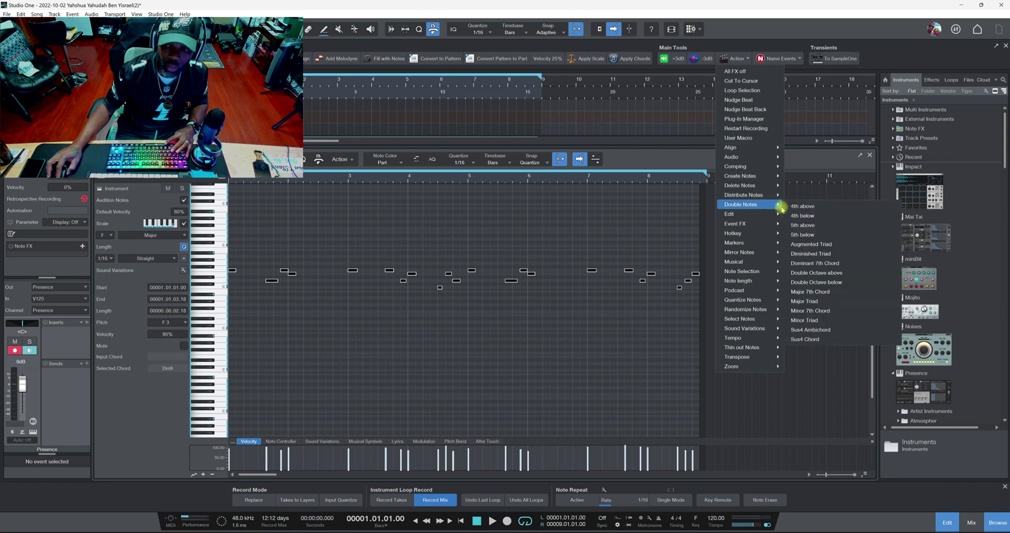
pyautogui.click(810, 303)
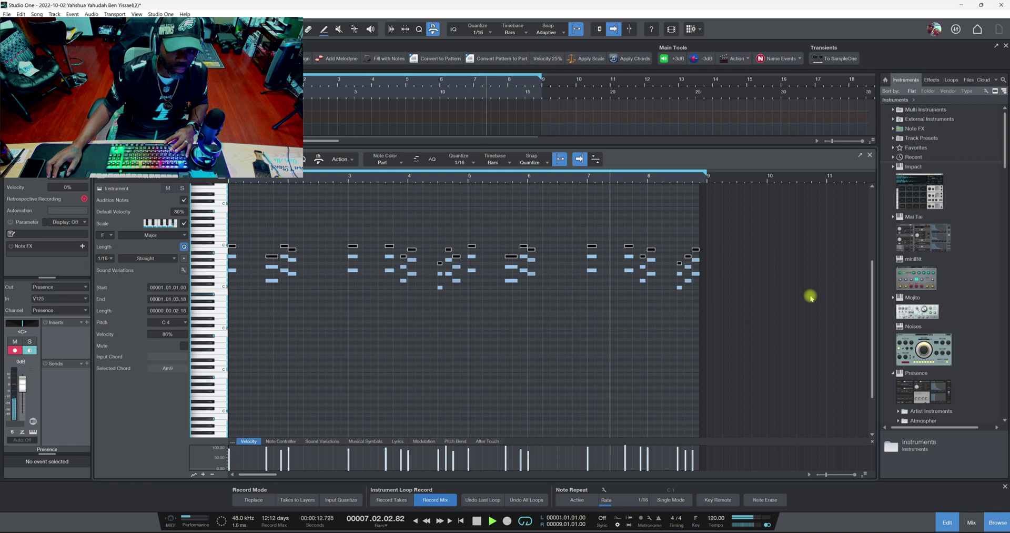
# Select the notes, play the triad version once more, then undo the triad doubling.
pyautogui.press('space')
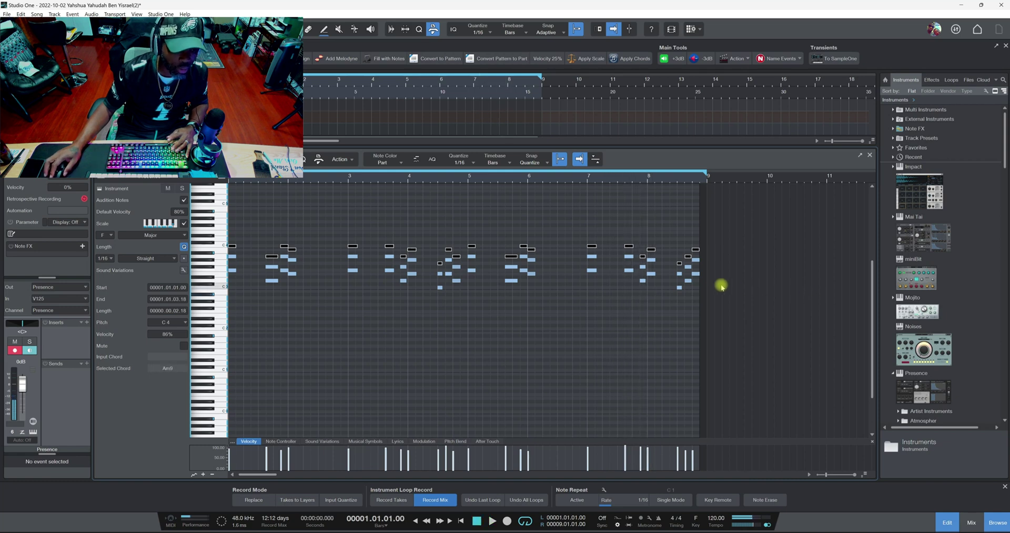
pyautogui.moveTo(740, 272); pyautogui.dragTo(207, 285)
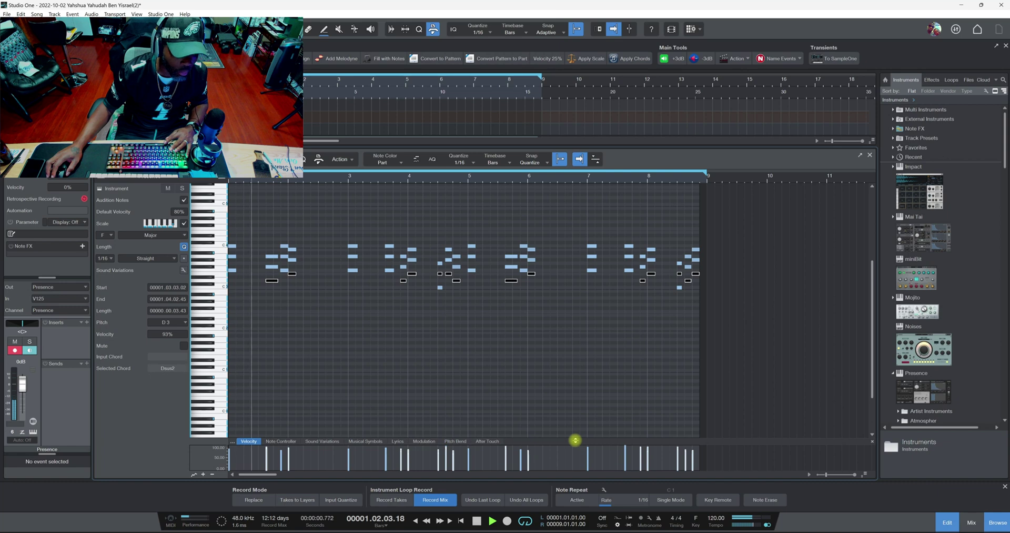
pyautogui.press('space')
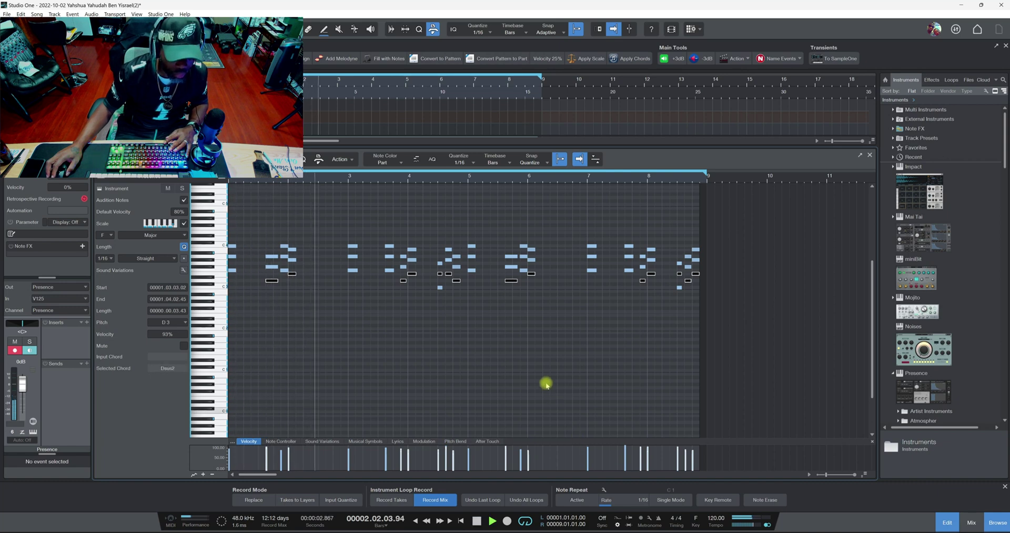
pyautogui.press('space')
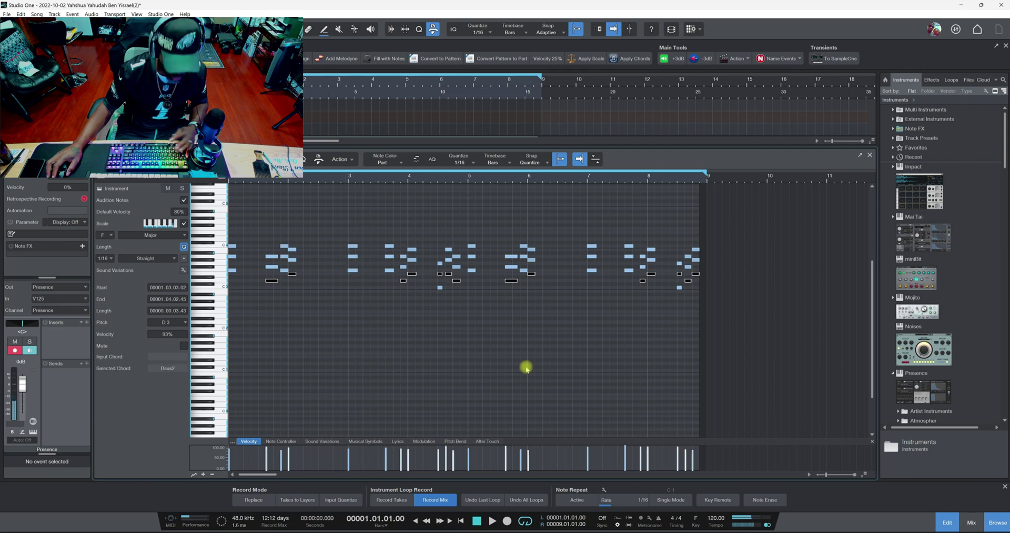
pyautogui.hotkey('ctrl', 'z')
pyautogui.hotkey('ctrl', 'z')
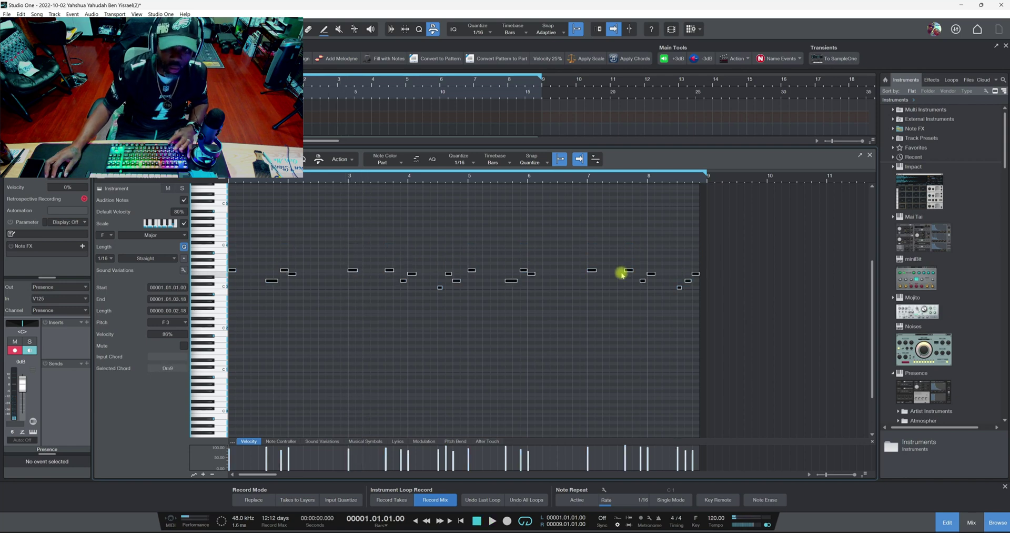
# Apply Double Notes 'Octave below' to the melody and play the result.
pyautogui.click(734, 58)
pyautogui.moveTo(744, 205)
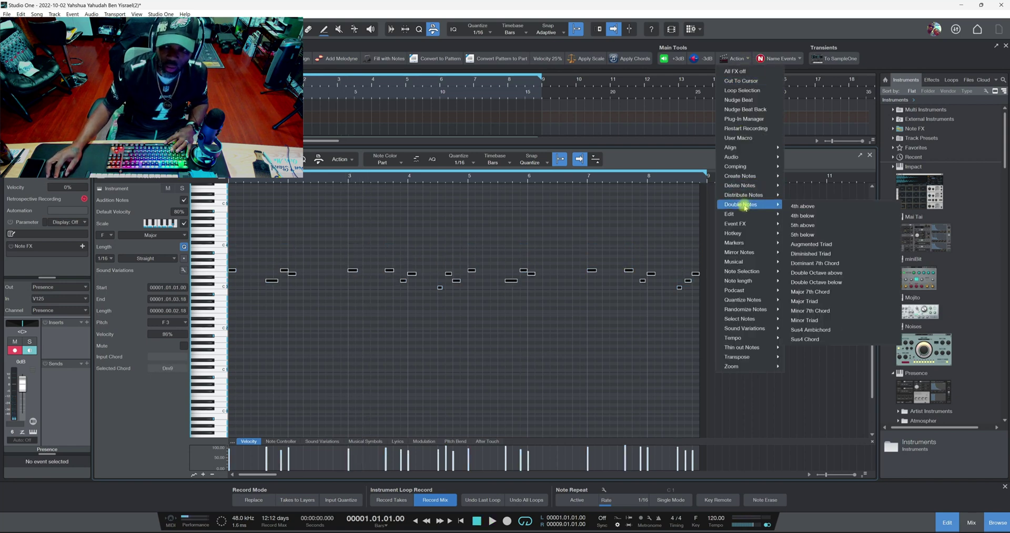
pyautogui.click(811, 283)
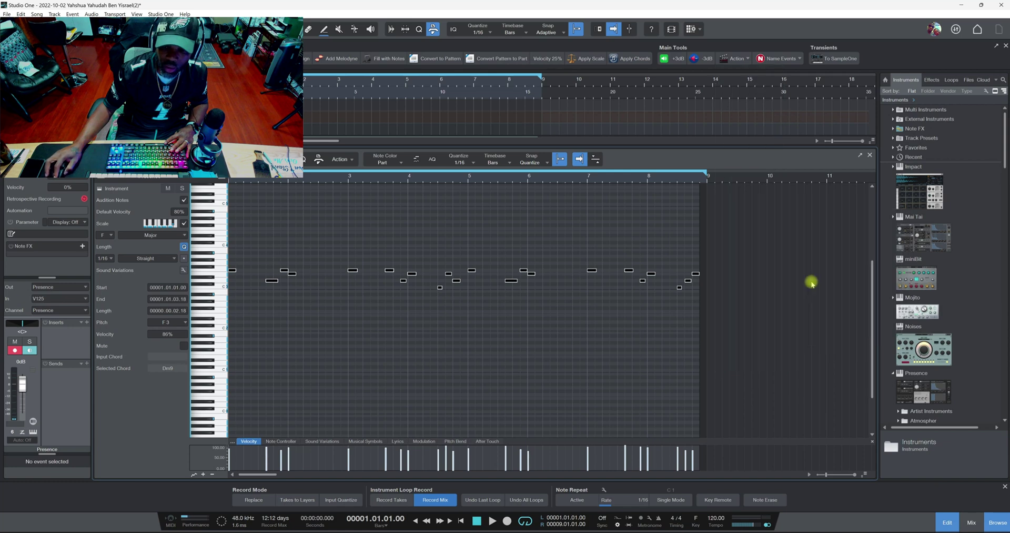
pyautogui.press('space')
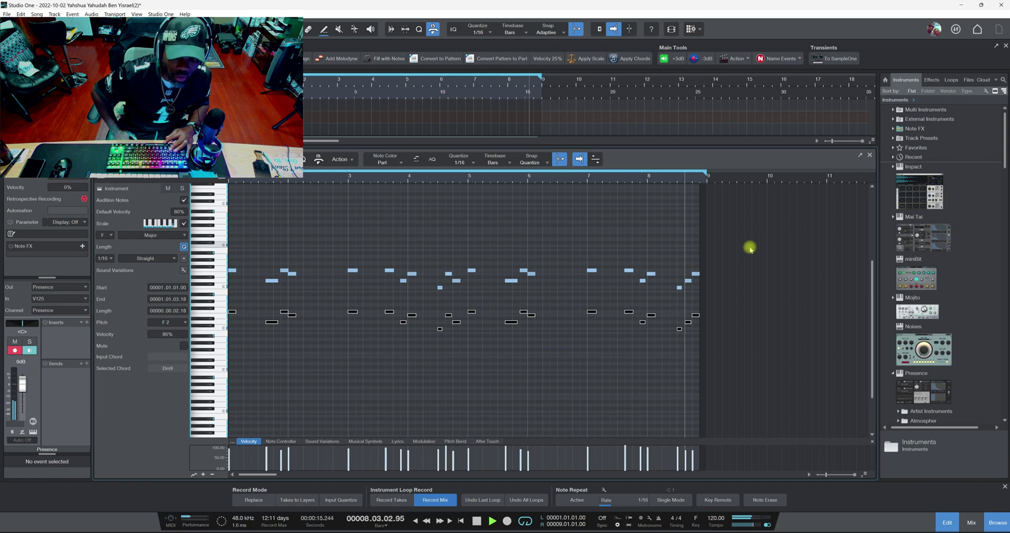
# Stop playback and browse the Song, Edit and Event menus for note functions.
pyautogui.press('space')
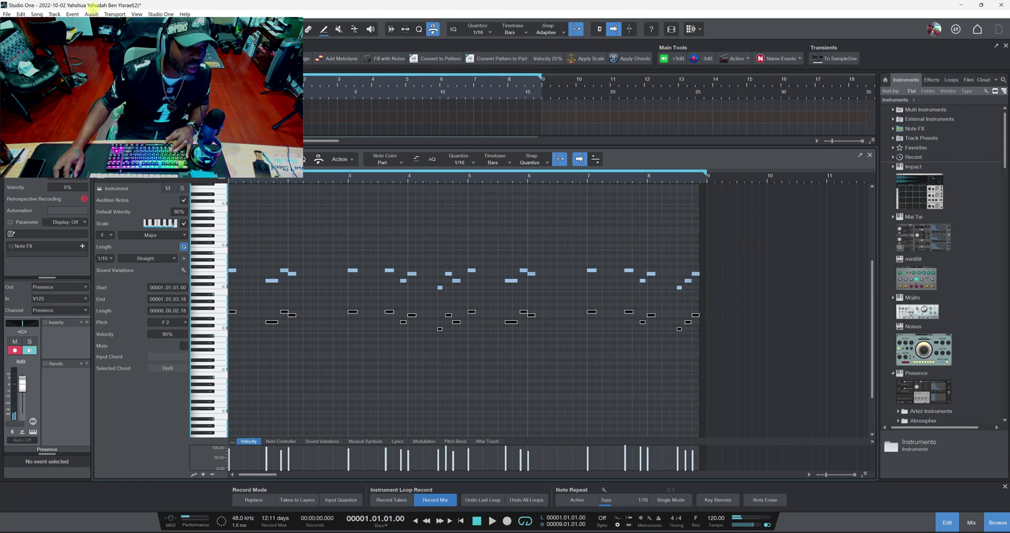
pyautogui.click(37, 14)
pyautogui.moveTo(21, 14)
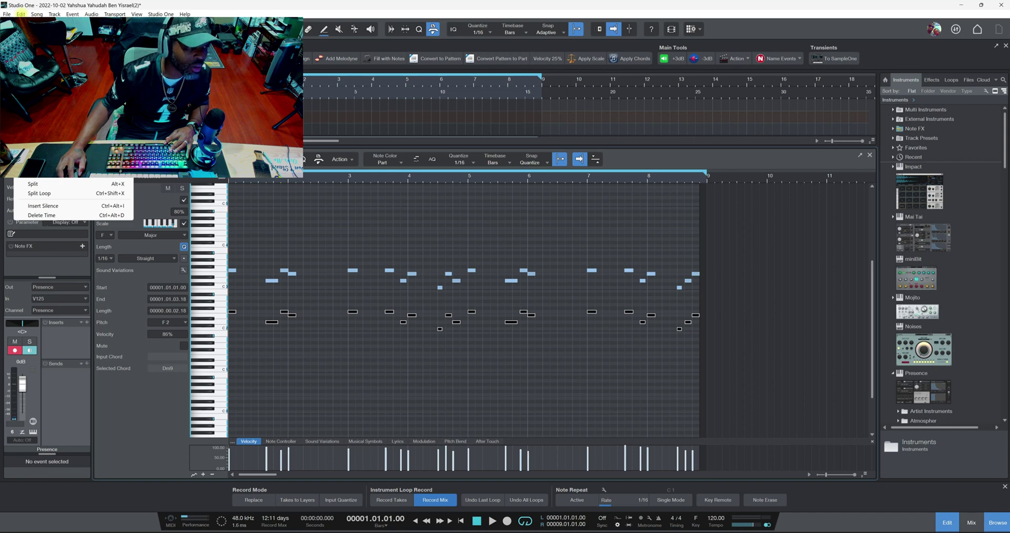
pyautogui.moveTo(74, 15)
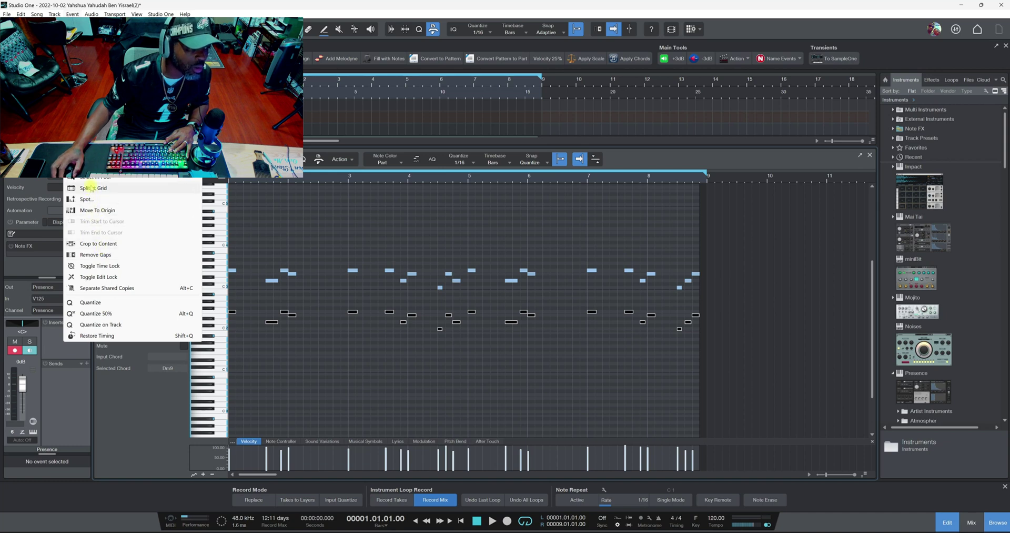
pyautogui.click(745, 59)
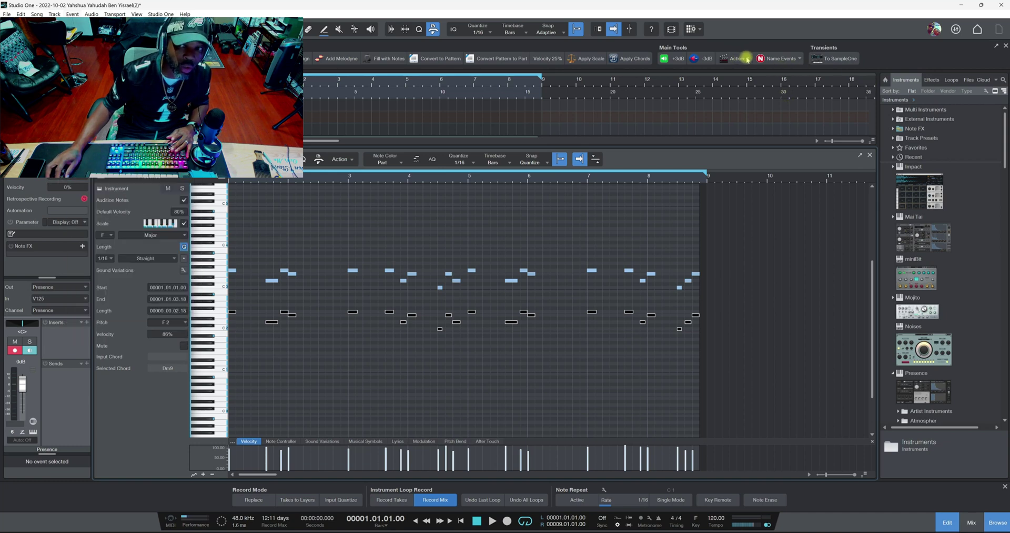
# Select every melody note together with its lower-octave copy.
pyautogui.click(747, 60)
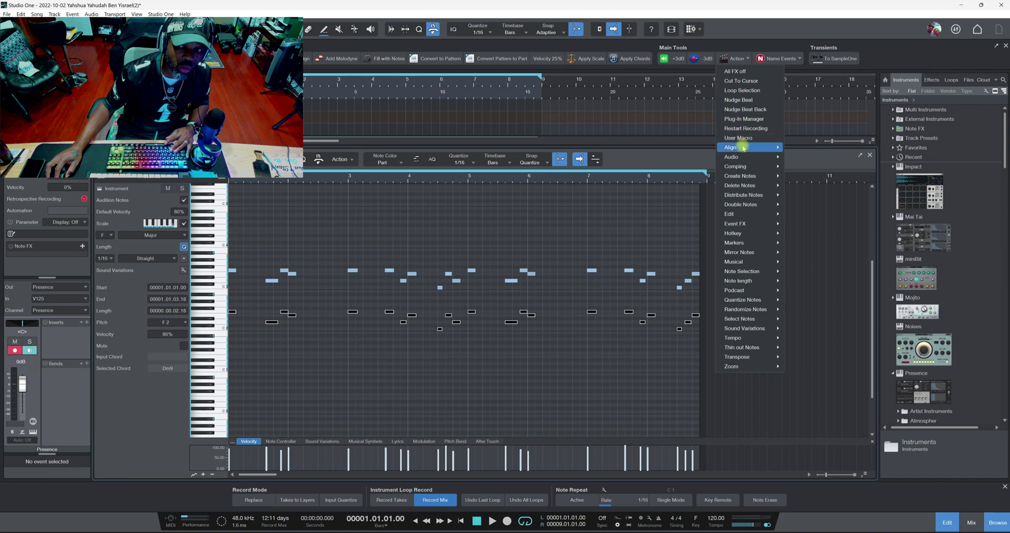
pyautogui.moveTo(743, 150)
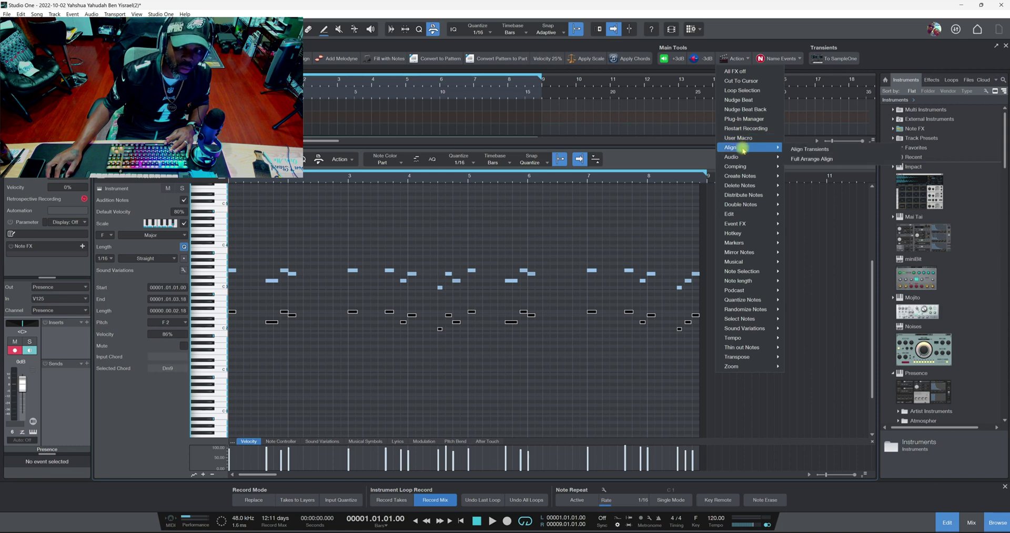
pyautogui.click(916, 48)
pyautogui.click(751, 59)
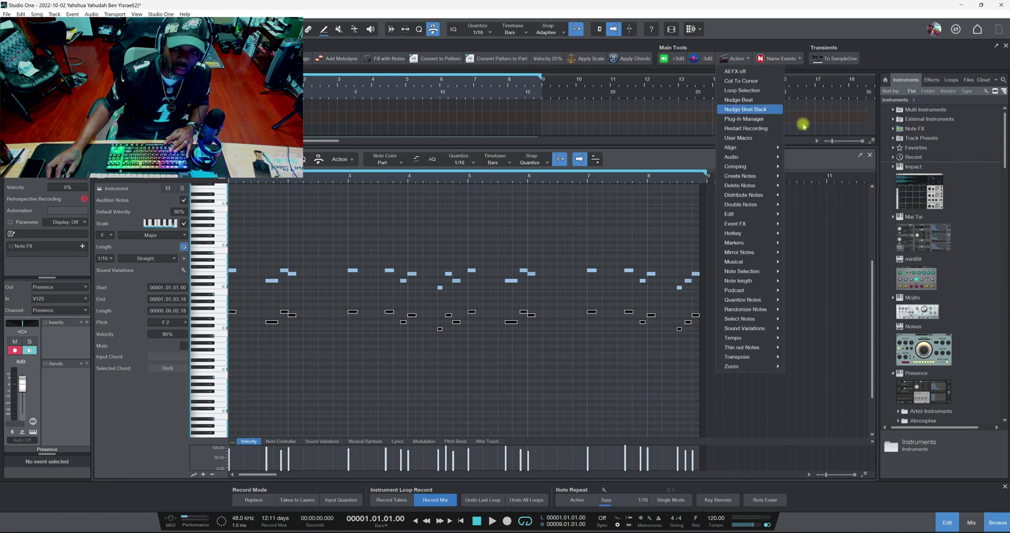
pyautogui.click(889, 58)
pyautogui.moveTo(794, 223); pyautogui.dragTo(189, 368)
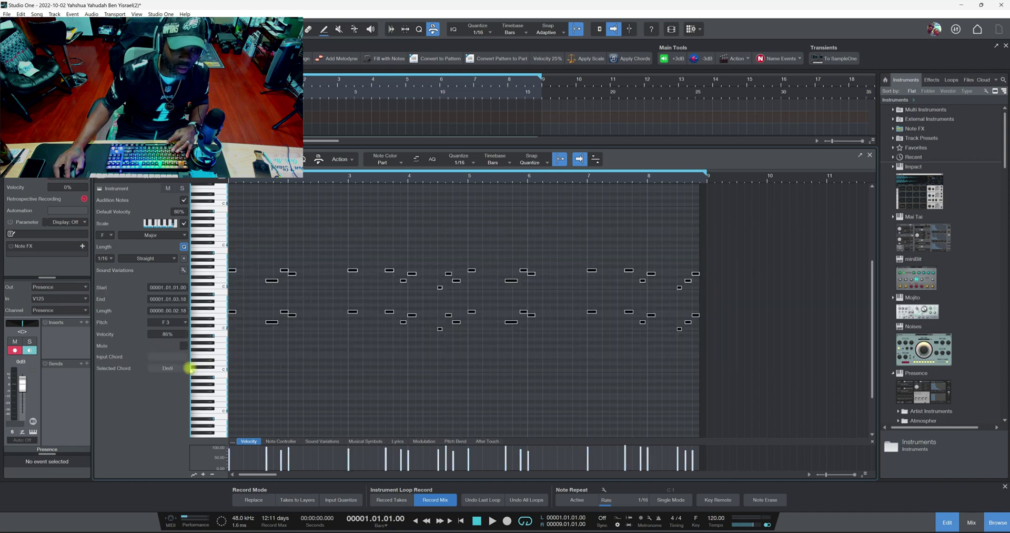
pyautogui.click(750, 60)
# Audition a Sus4 Ambichord doubling, then undo it and the octave-below copy.
pyautogui.moveTo(757, 207)
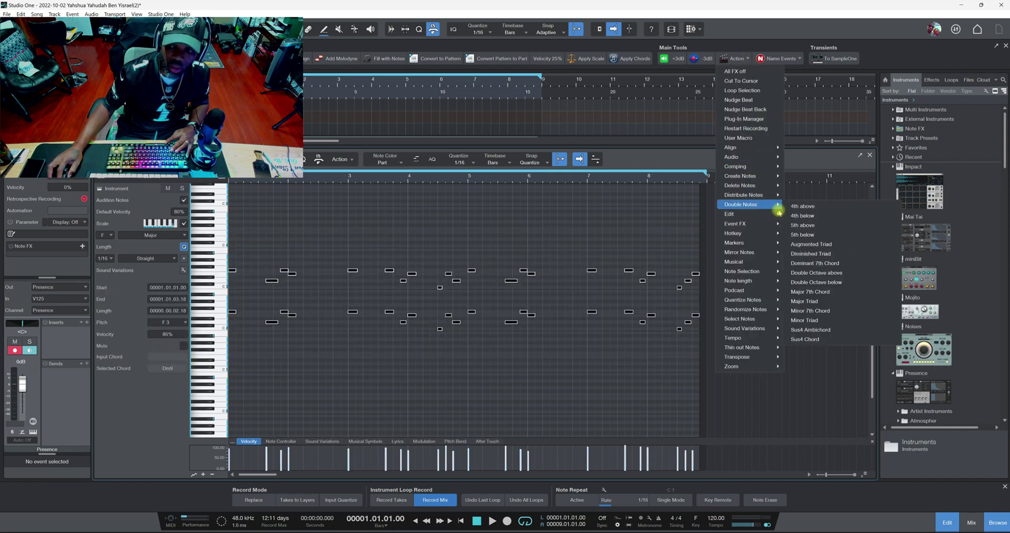
pyautogui.click(812, 329)
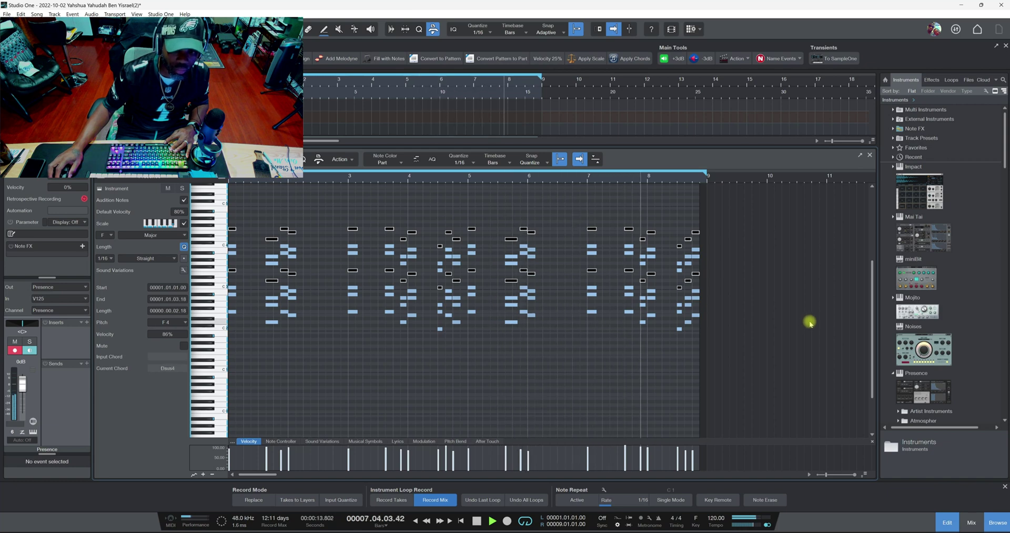
pyautogui.press('space')
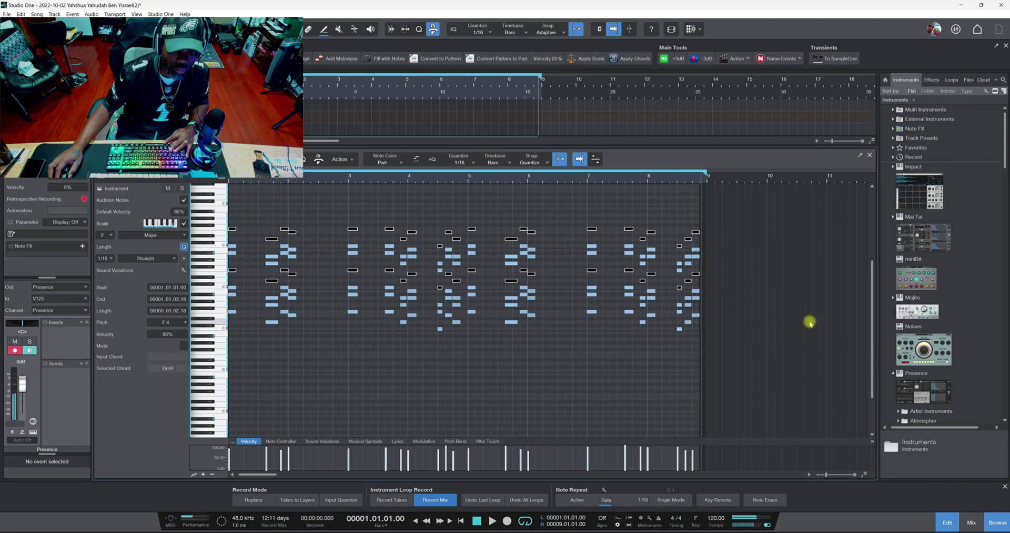
pyautogui.hotkey('ctrl', 'z')
pyautogui.hotkey('ctrl', 'z')
pyautogui.hotkey('ctrl', 'z')
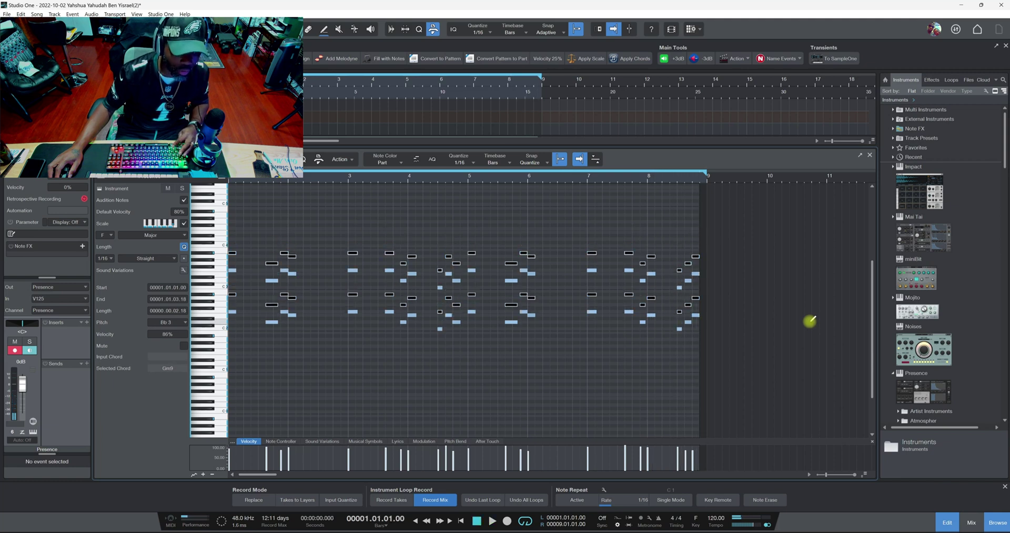
pyautogui.hotkey('ctrl', 'z')
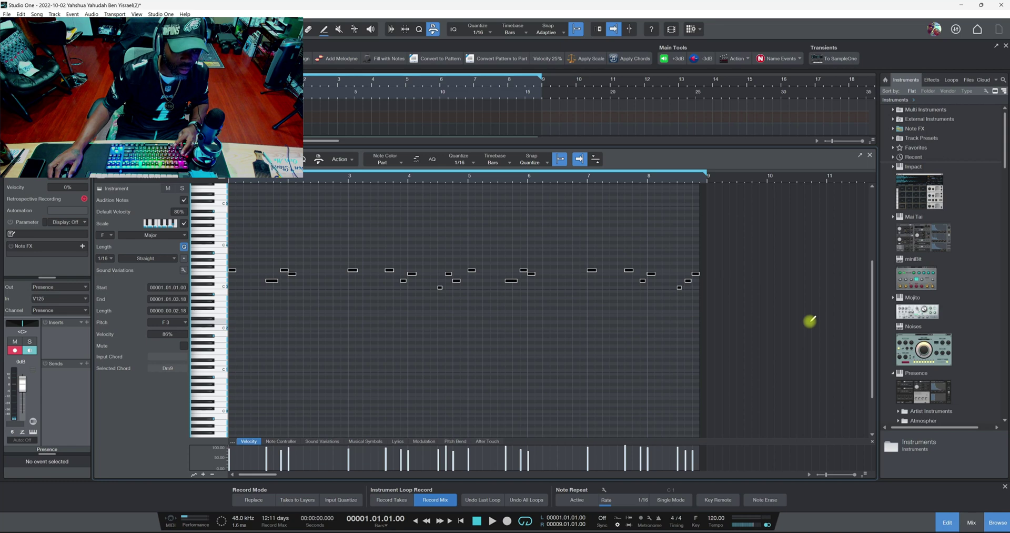
# Browse the Action menu's note-editing submenus, then close the list.
pyautogui.click(753, 59)
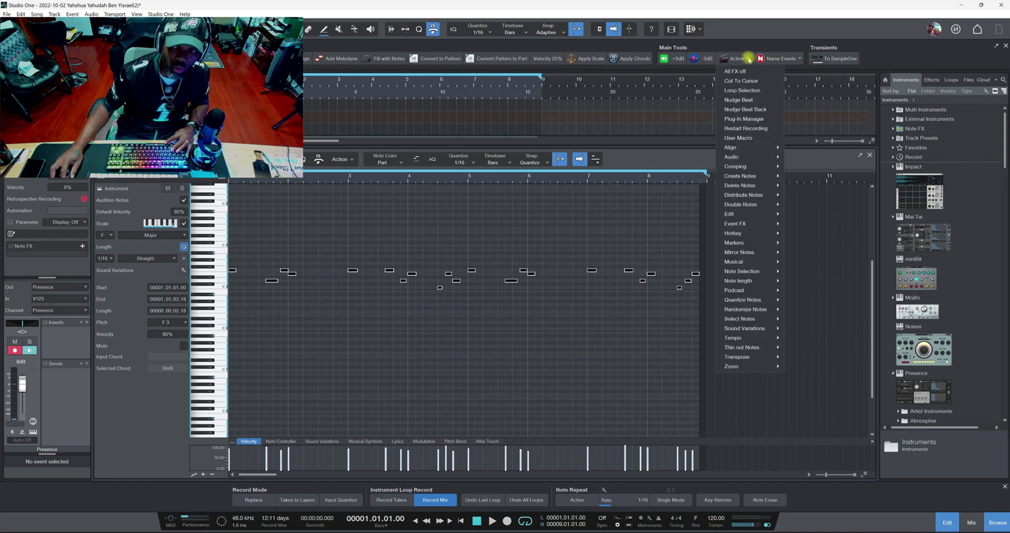
pyautogui.moveTo(756, 200)
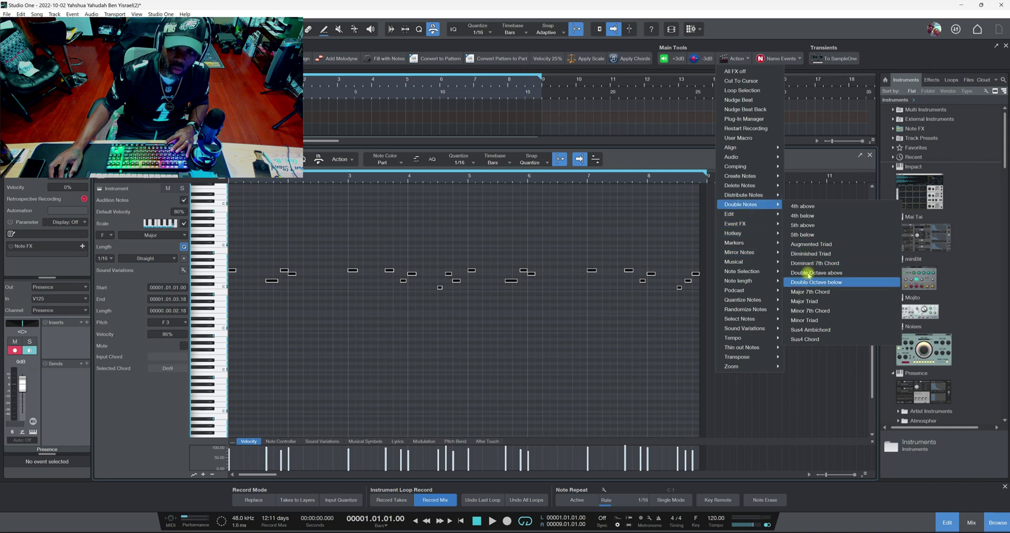
pyautogui.moveTo(749, 244)
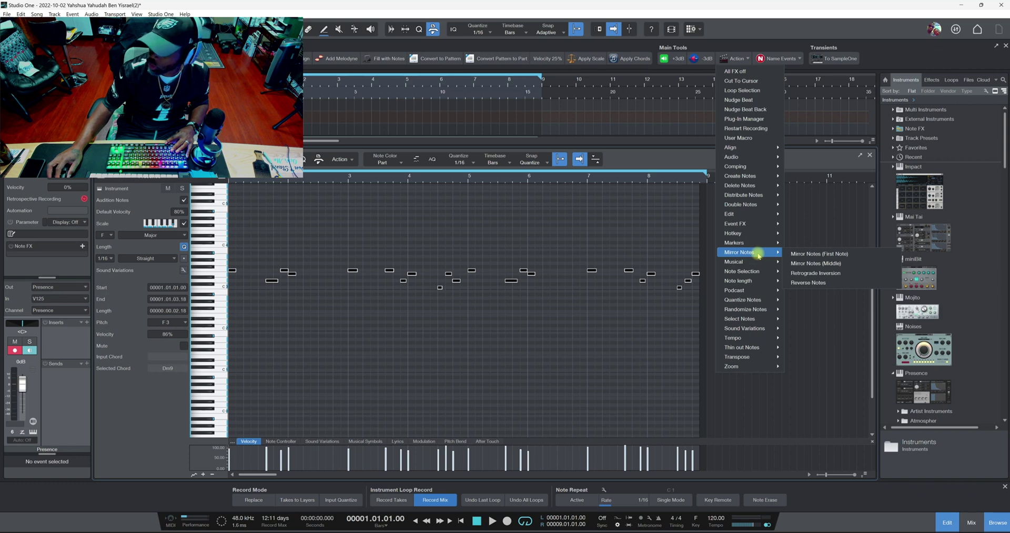
pyautogui.click(513, 281)
# Open Mirror Notes from a note's context menu, cancel it, then show the Randomize Notes options.
pyautogui.rightClick(514, 281)
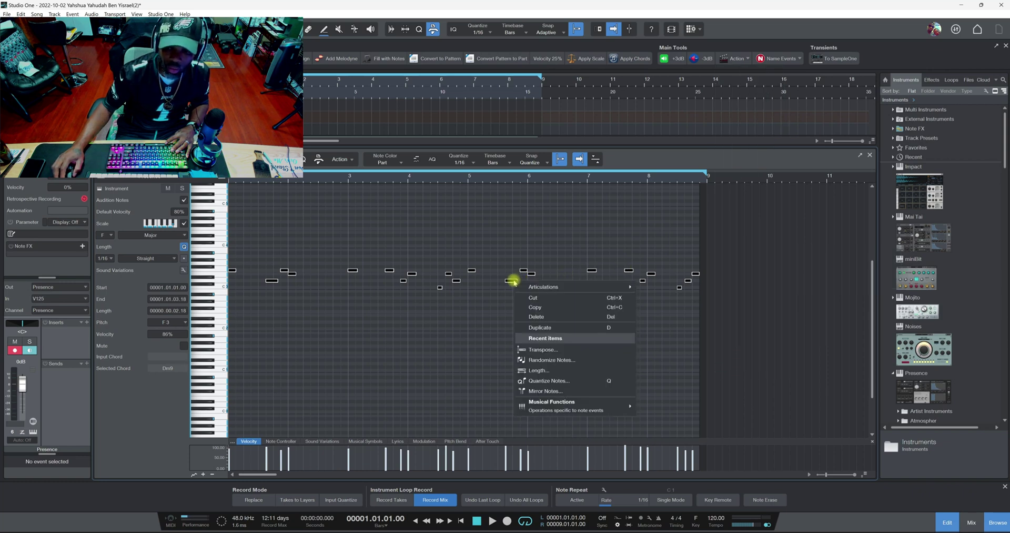
pyautogui.click(571, 392)
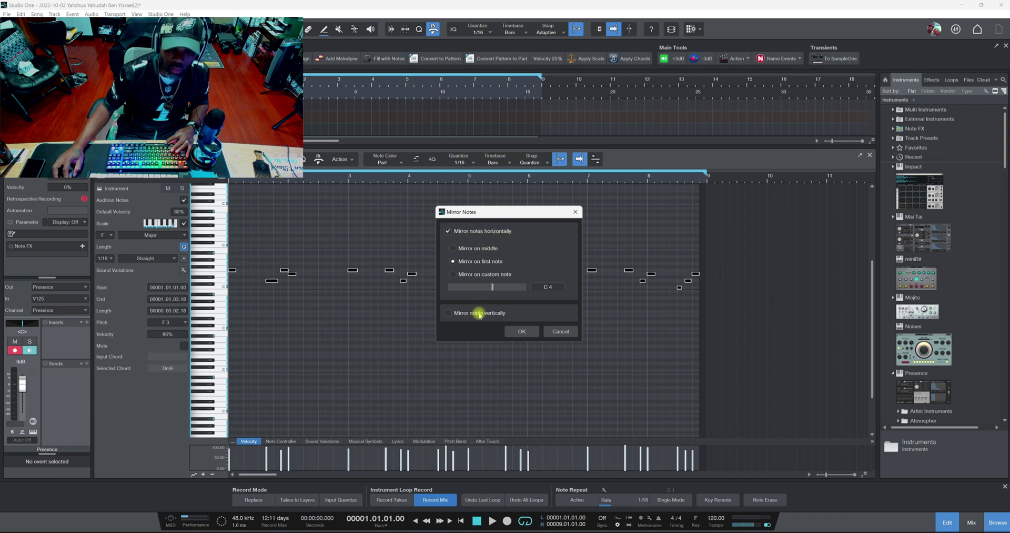
pyautogui.click(561, 331)
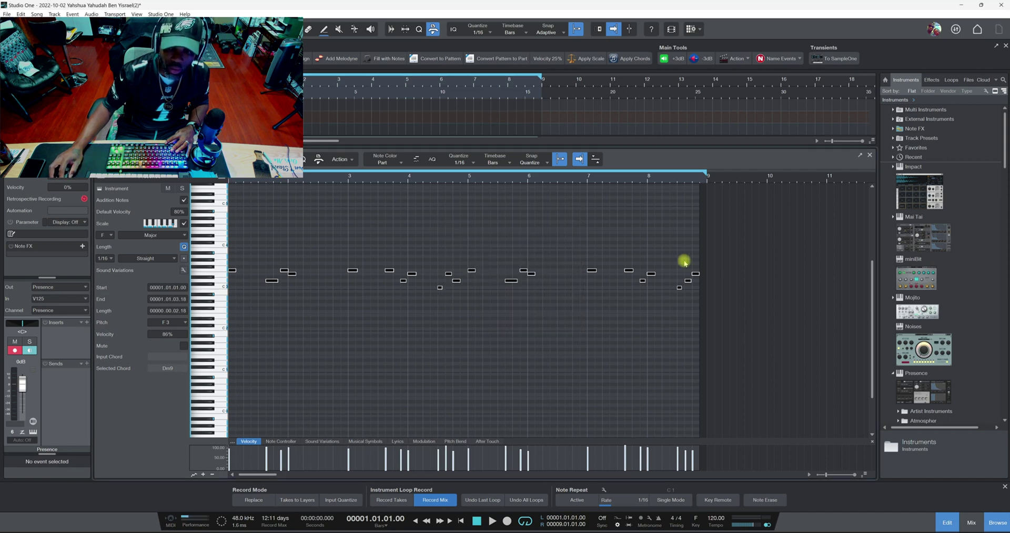
pyautogui.click(750, 60)
pyautogui.moveTo(749, 310)
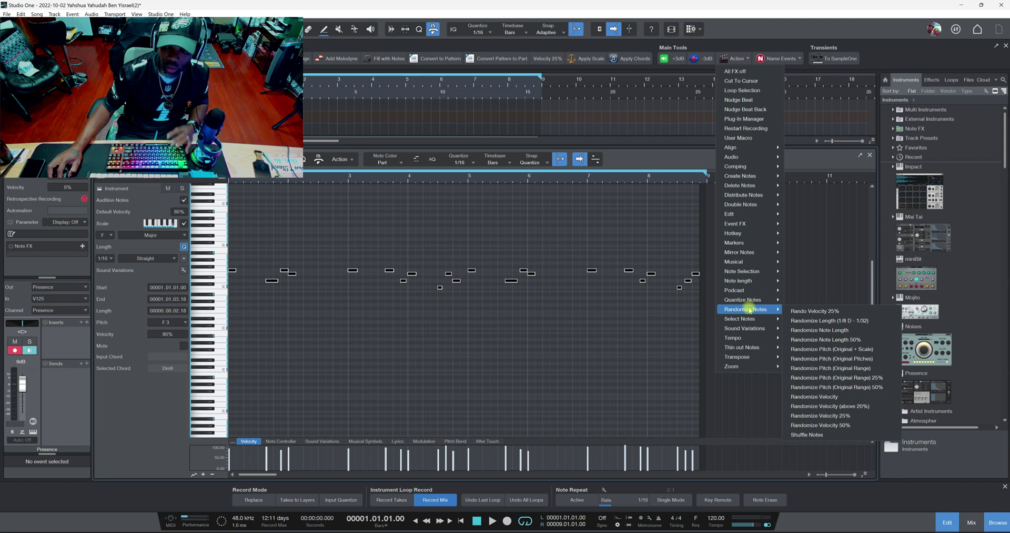
# Select every melody note, open Randomize Notes from the context menu, and close it without applying.
pyautogui.click(592, 307)
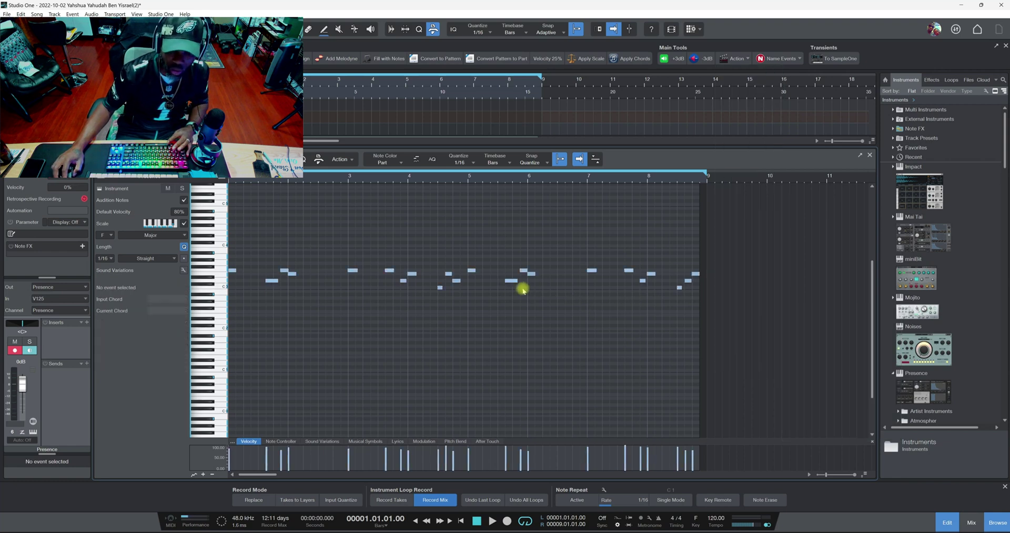
pyautogui.moveTo(734, 253); pyautogui.dragTo(158, 308)
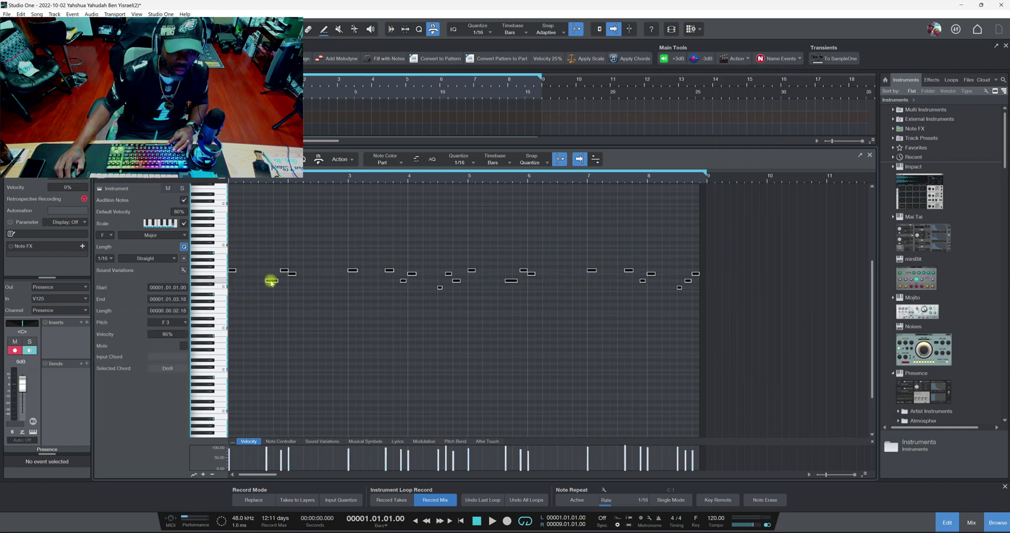
pyautogui.rightClick(271, 281)
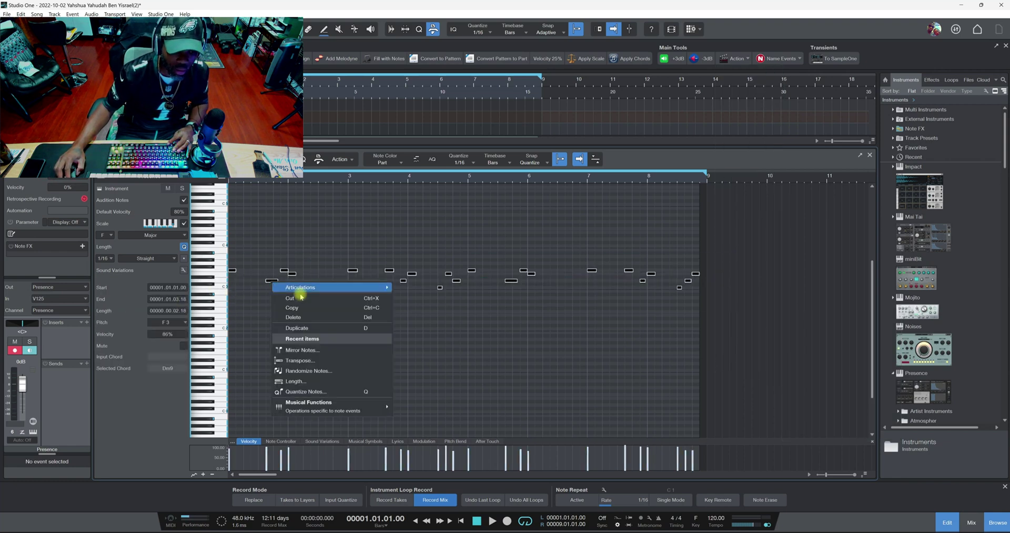
pyautogui.click(339, 372)
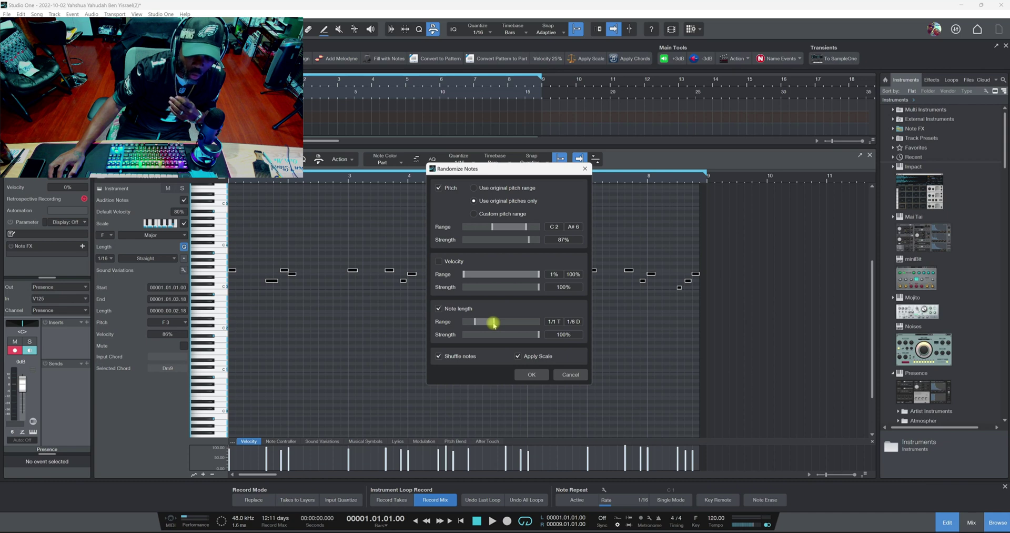
pyautogui.click(570, 374)
pyautogui.click(736, 58)
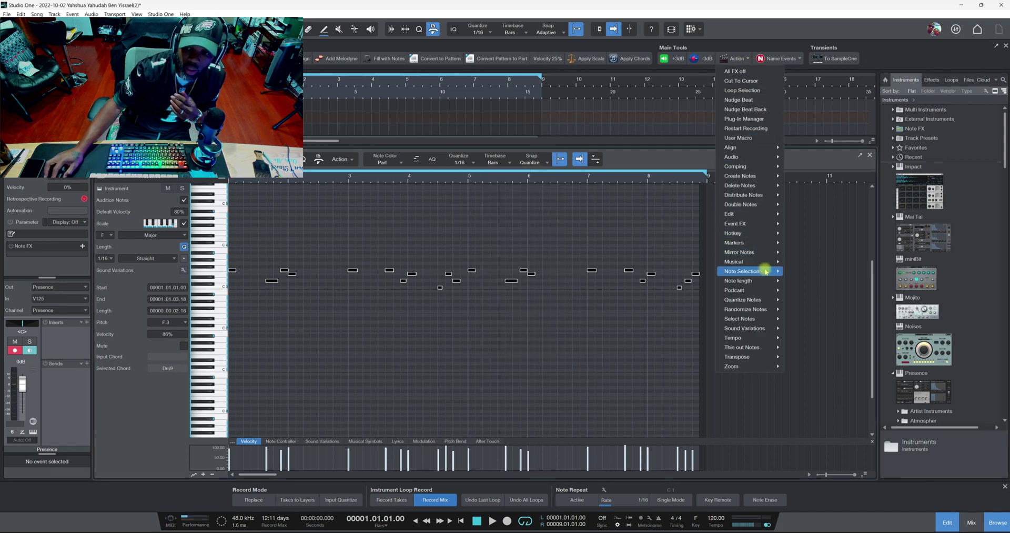
pyautogui.moveTo(765, 270)
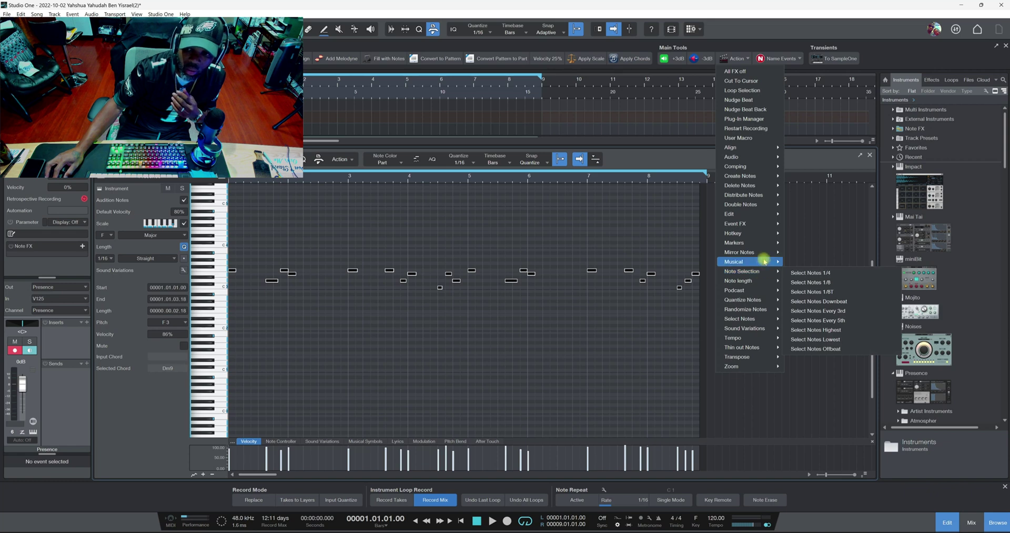
pyautogui.moveTo(752, 309)
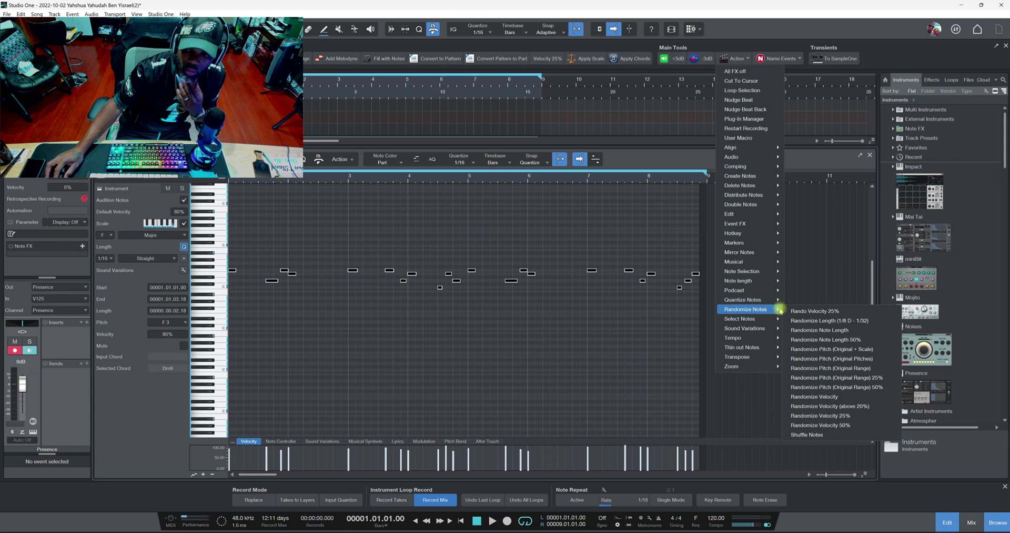
pyautogui.click(834, 349)
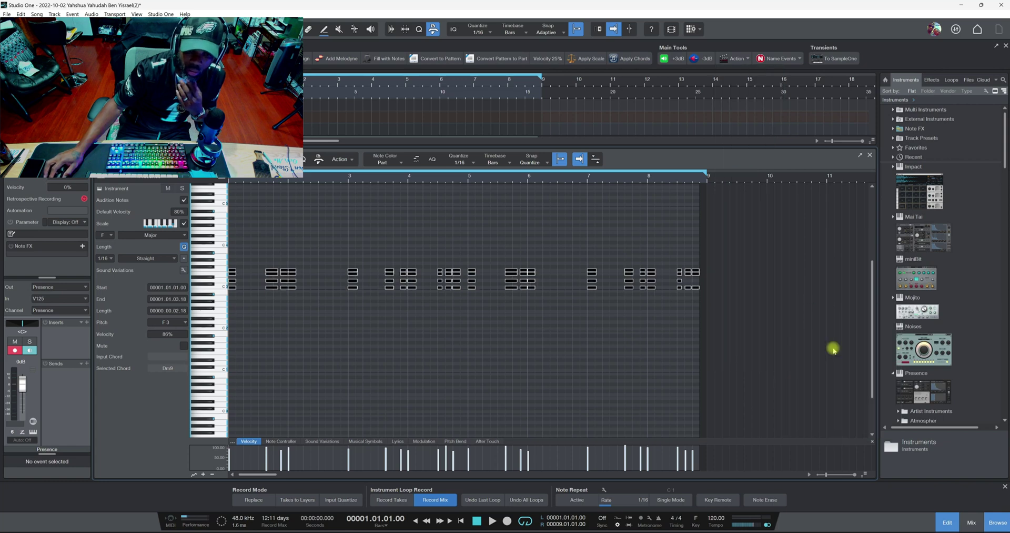
pyautogui.press('space')
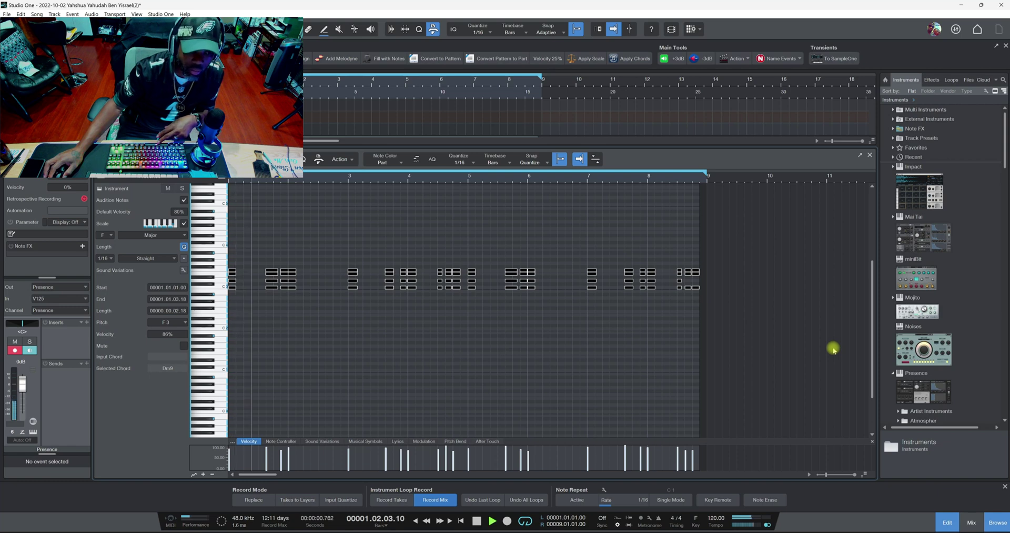
pyautogui.press('space')
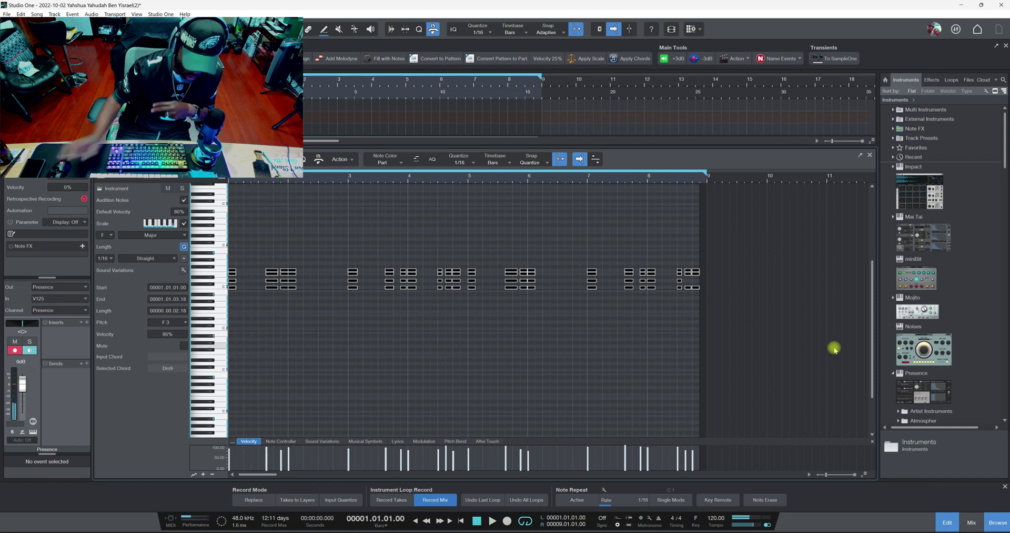
pyautogui.hotkey('ctrl', 'z')
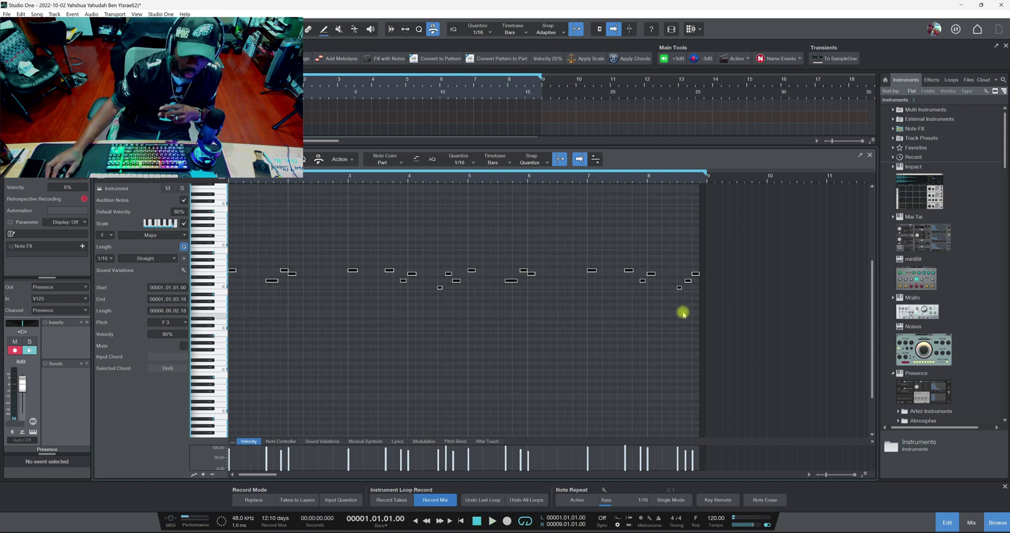
pyautogui.rightClick(592, 271)
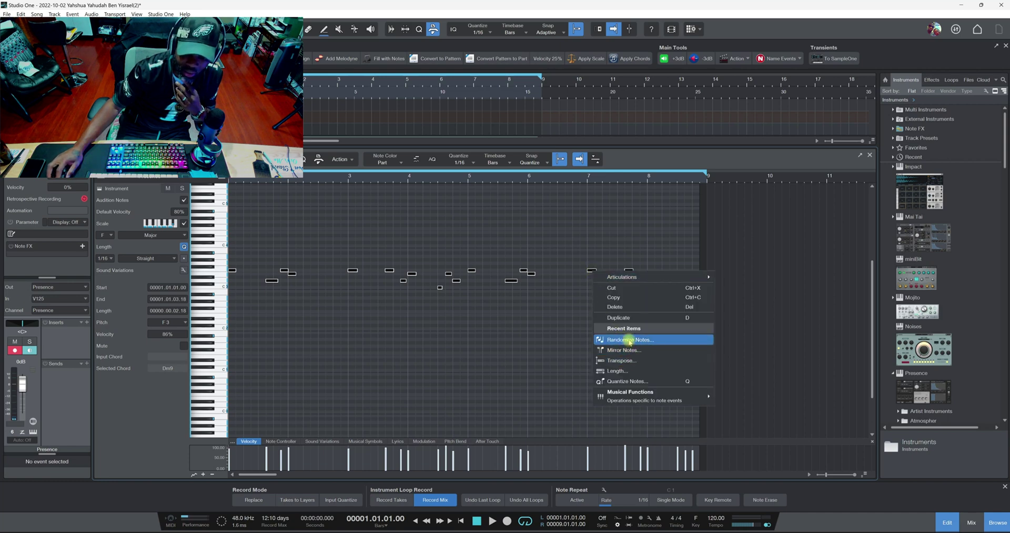
pyautogui.click(629, 339)
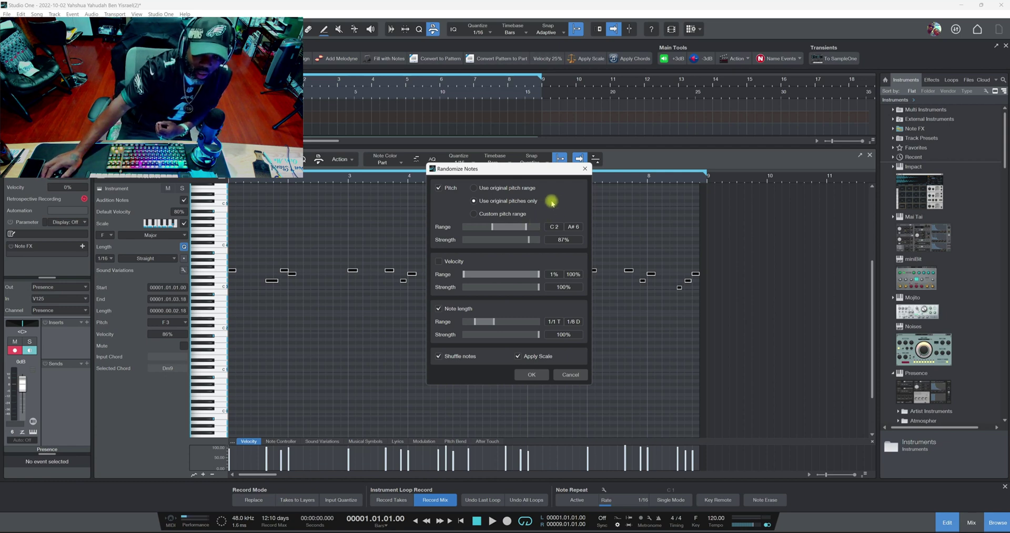
pyautogui.moveTo(505, 175); pyautogui.dragTo(417, 167)
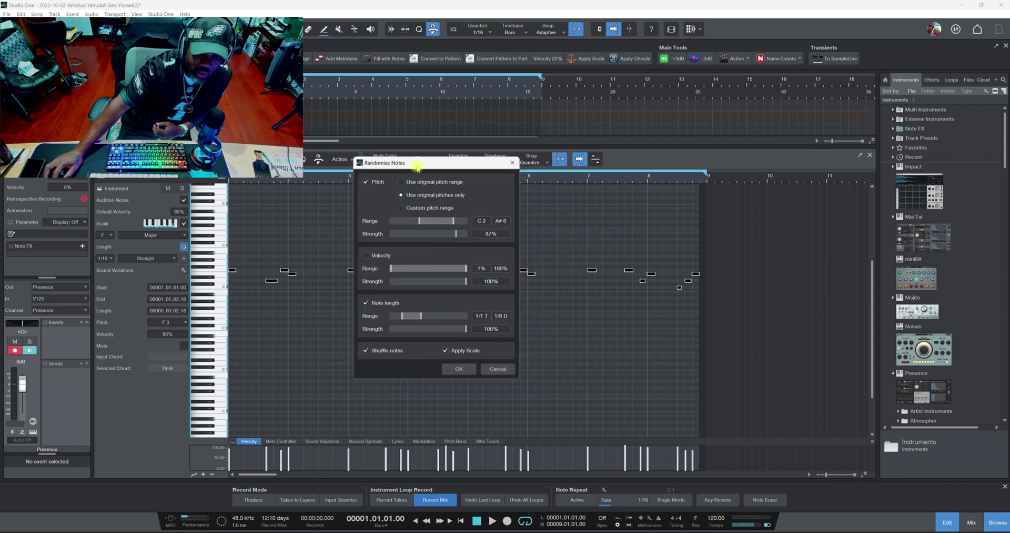
pyautogui.click(514, 163)
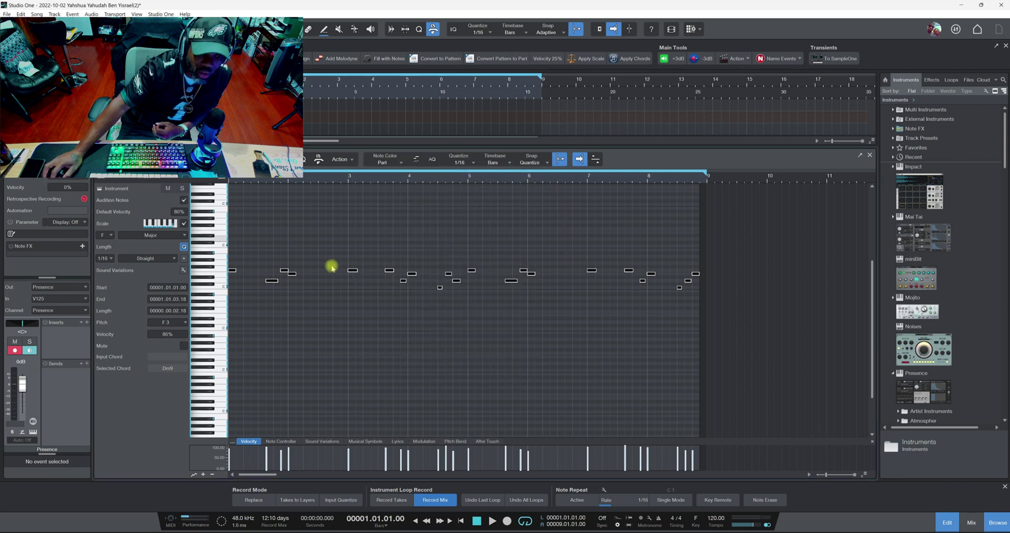
# Open Fill with Notes from a note's Musical Functions submenu.
pyautogui.rightClick(272, 281)
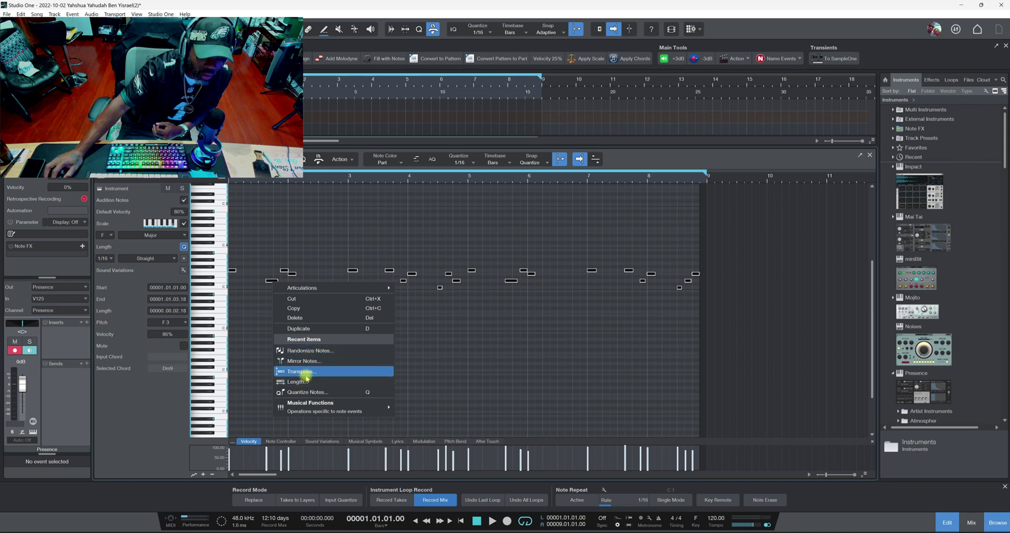
pyautogui.moveTo(332, 407)
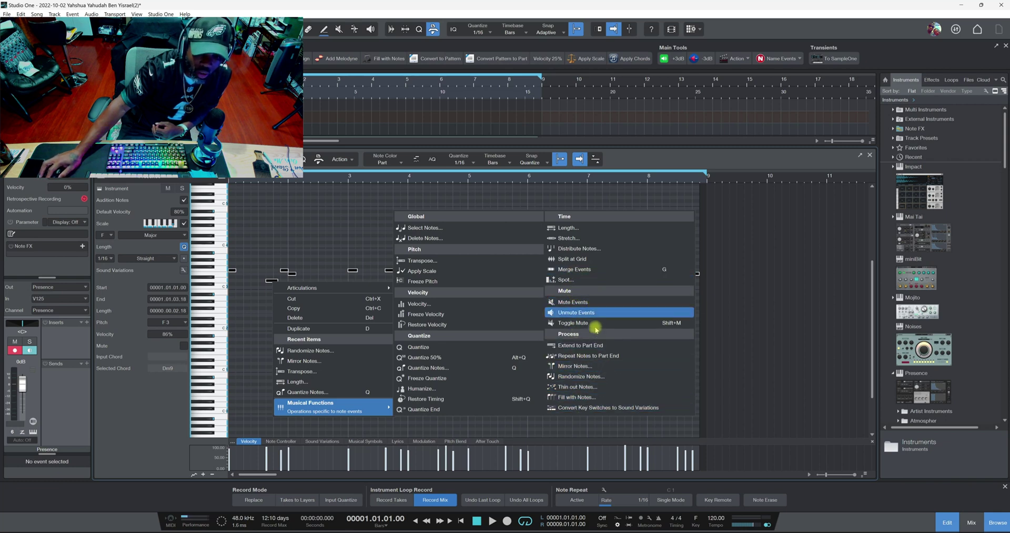
pyautogui.click(581, 398)
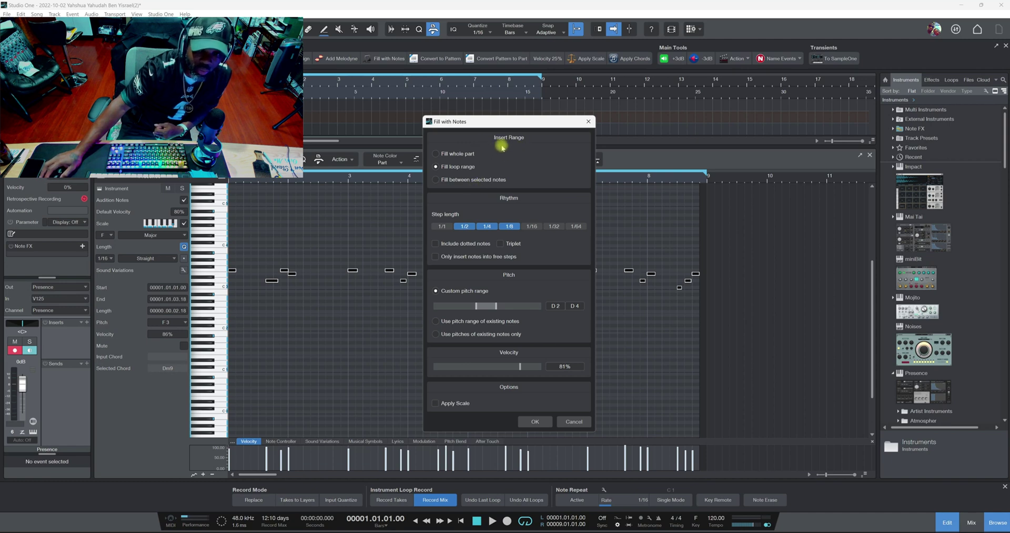
# Review the Fill with Notes dialog's loop-range D2–D4 settings and cancel without filling.
pyautogui.rightClick(486, 122)
pyautogui.click(553, 121)
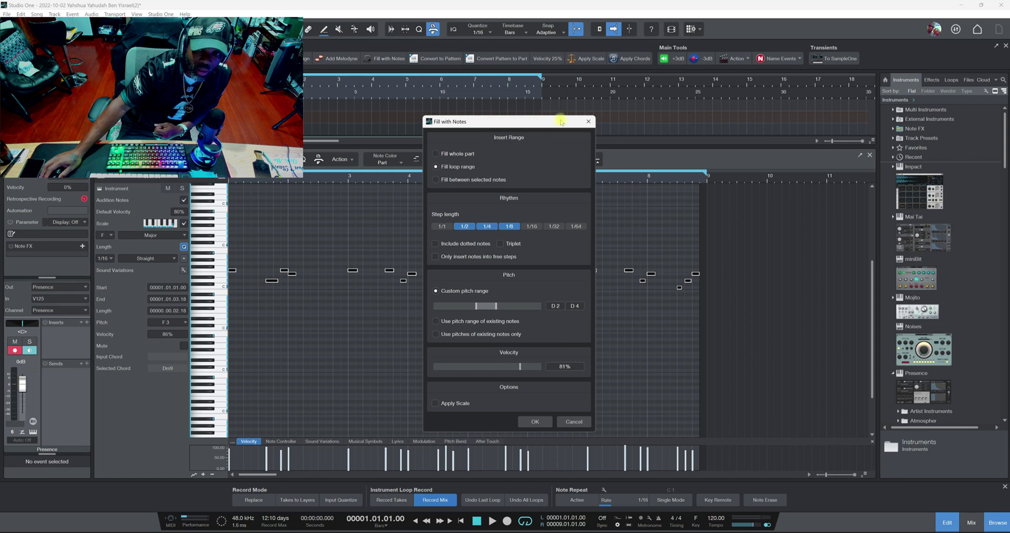
pyautogui.rightClick(557, 120)
pyautogui.click(513, 123)
pyautogui.click(428, 120)
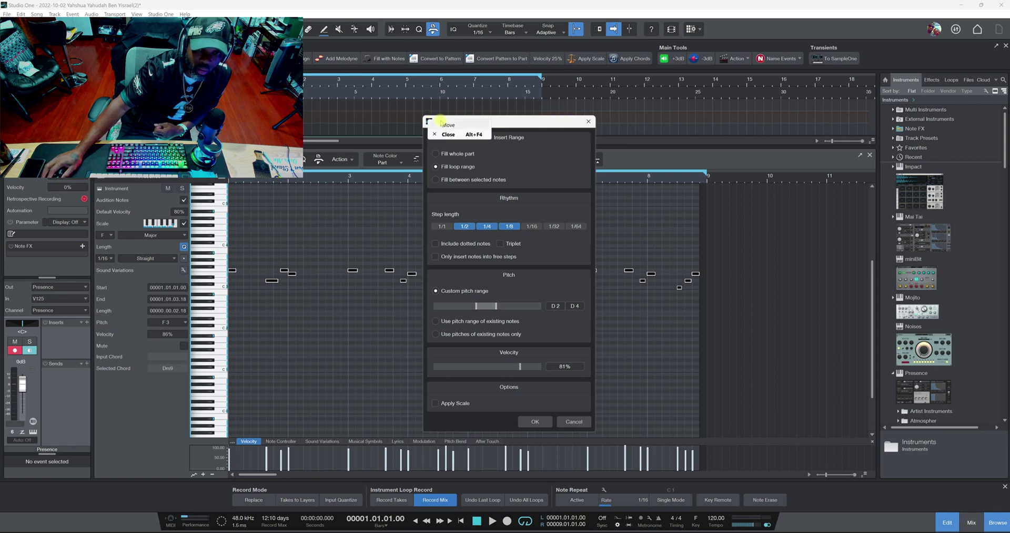
pyautogui.click(499, 120)
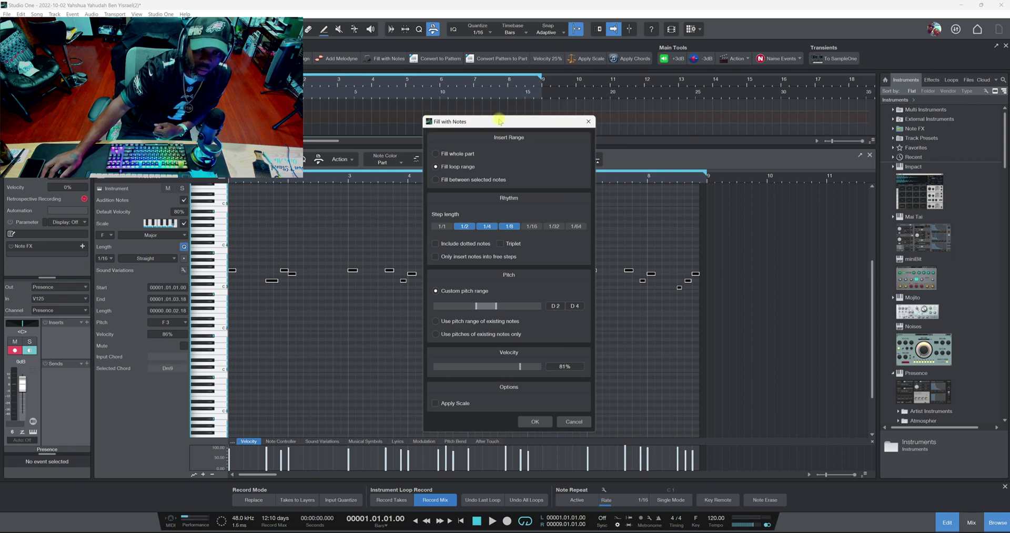
pyautogui.click(572, 422)
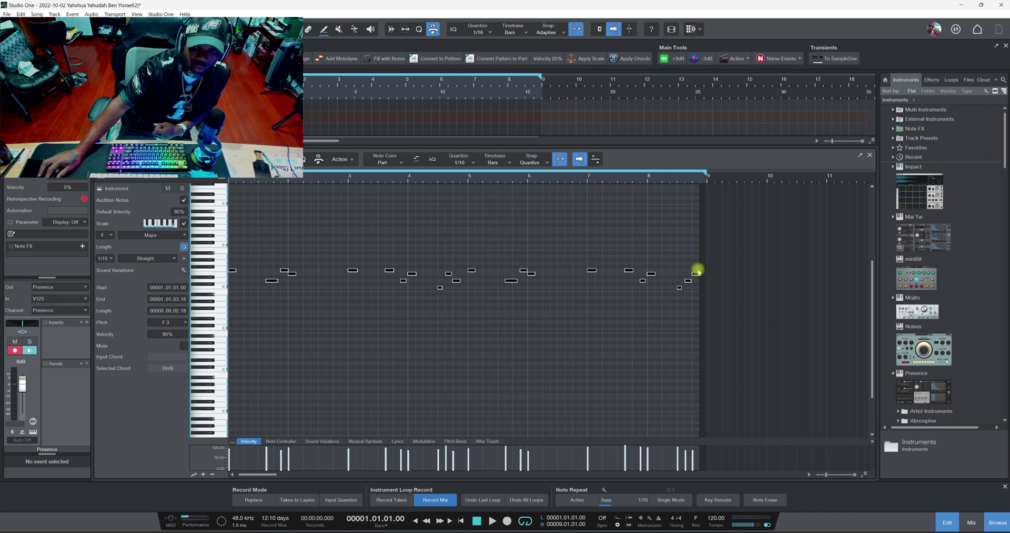
# Browse the Action menu submenus and bring up the D3 note's context menu.
pyautogui.click(749, 59)
pyautogui.moveTo(757, 263)
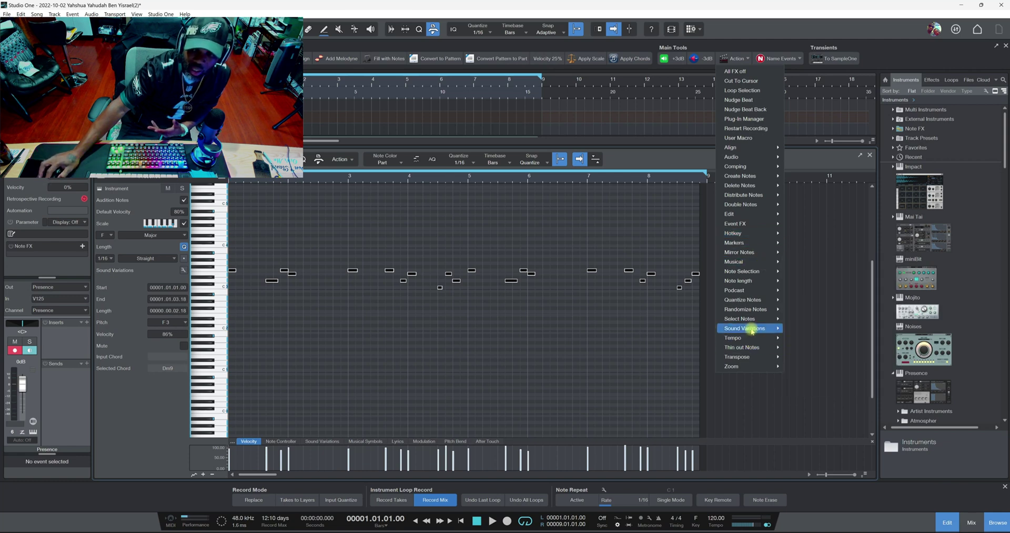
pyautogui.moveTo(752, 329)
pyautogui.click(803, 279)
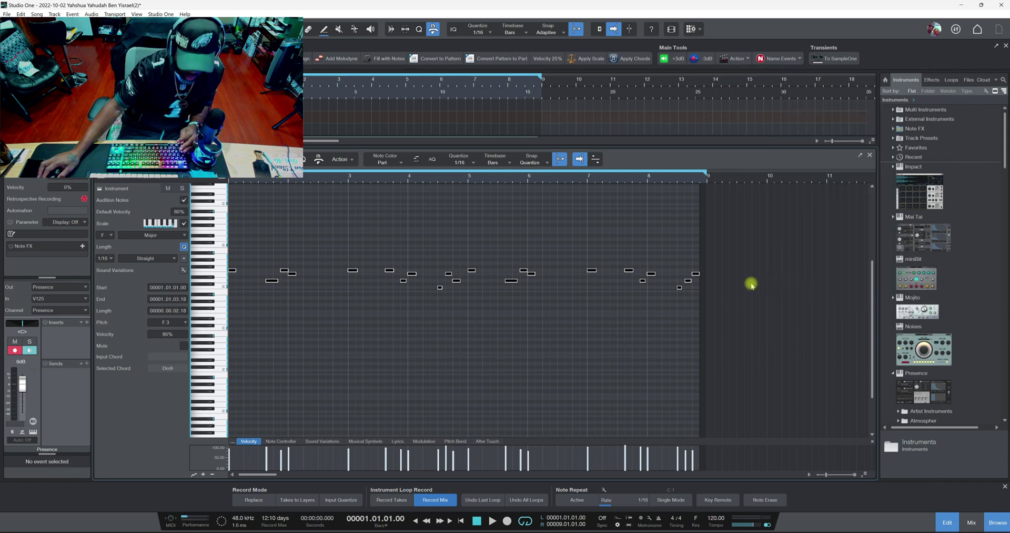
pyautogui.moveTo(271, 281)
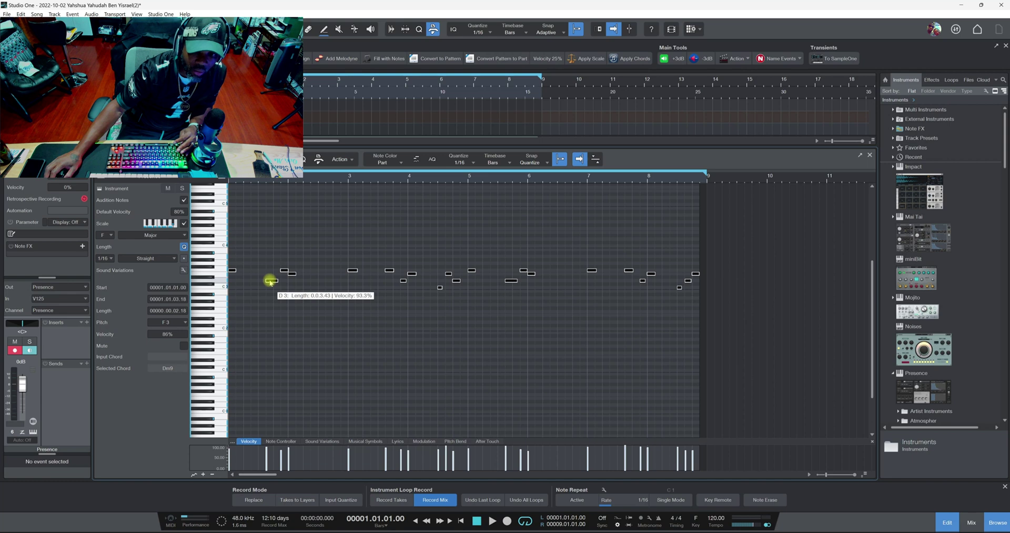
pyautogui.rightClick(271, 281)
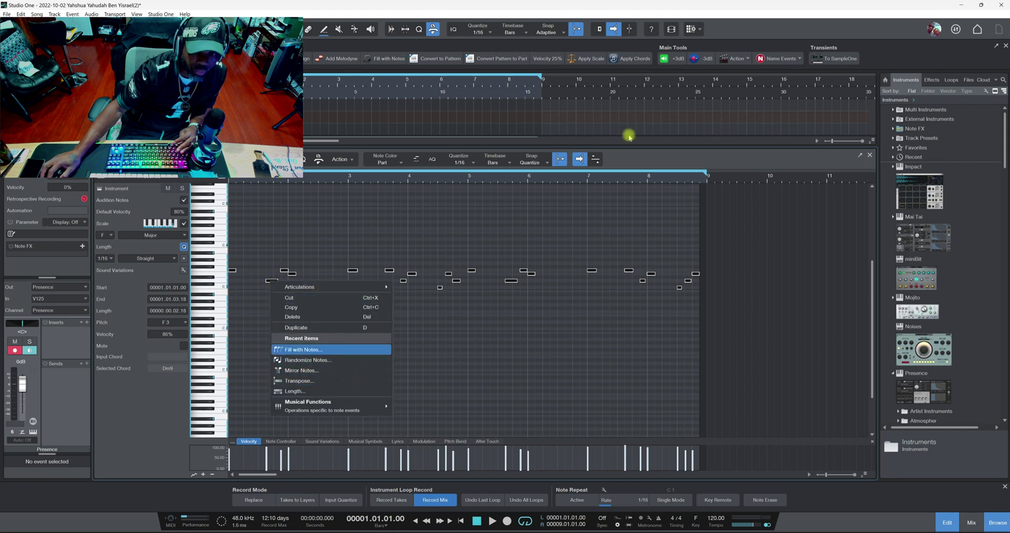
# Display the Action menu's Distribute Notes options at 100%, 50% and 75%.
pyautogui.click(737, 59)
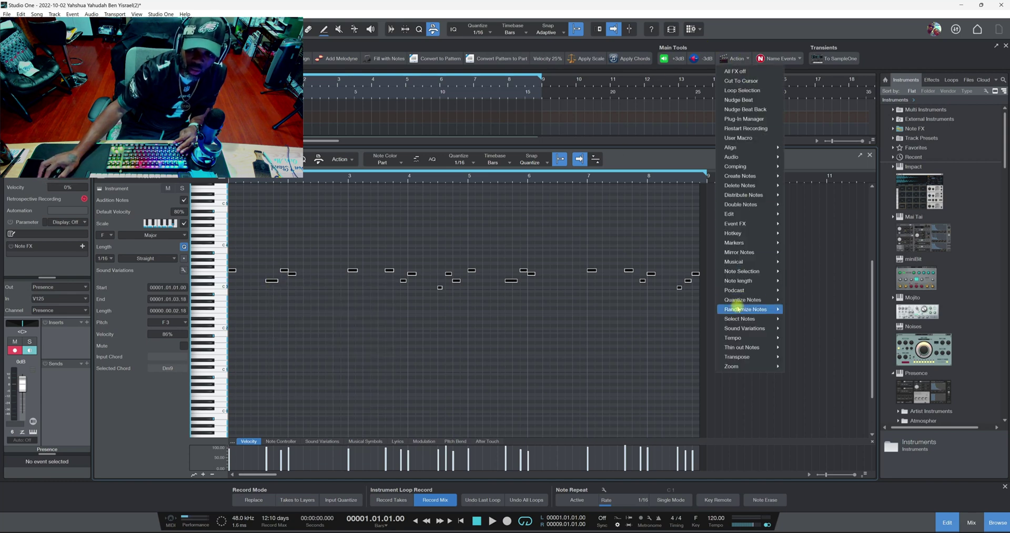
pyautogui.moveTo(739, 358)
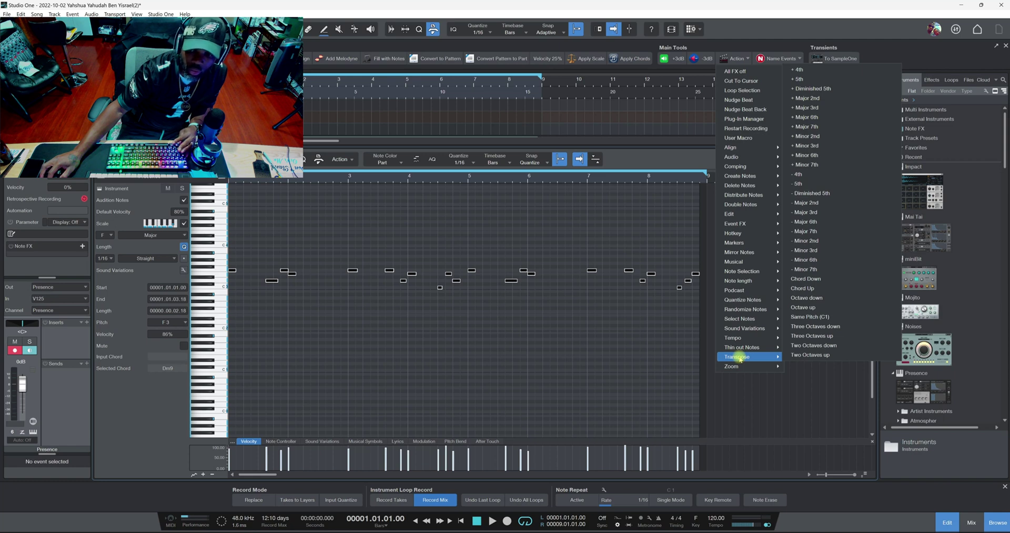
pyautogui.moveTo(742, 299)
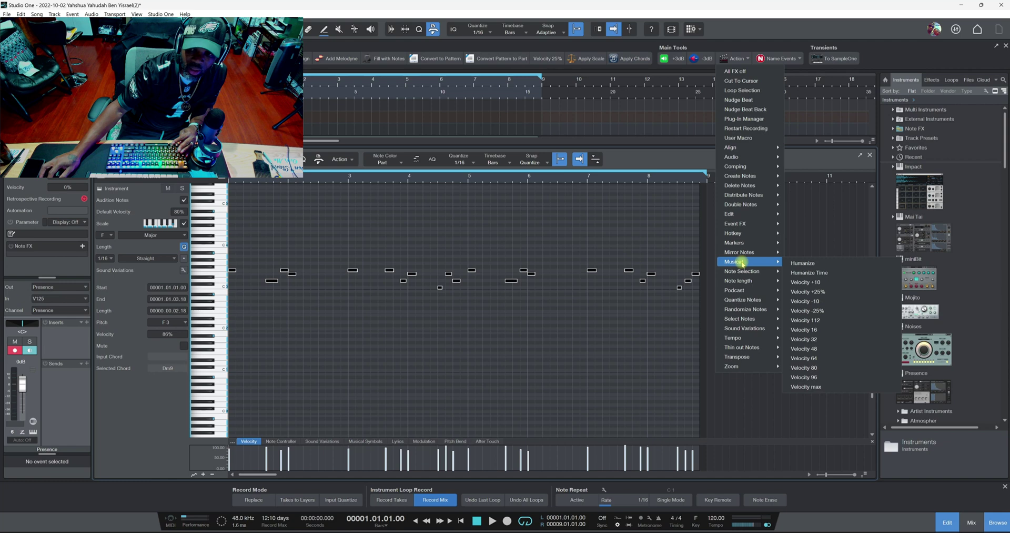
pyautogui.moveTo(743, 235)
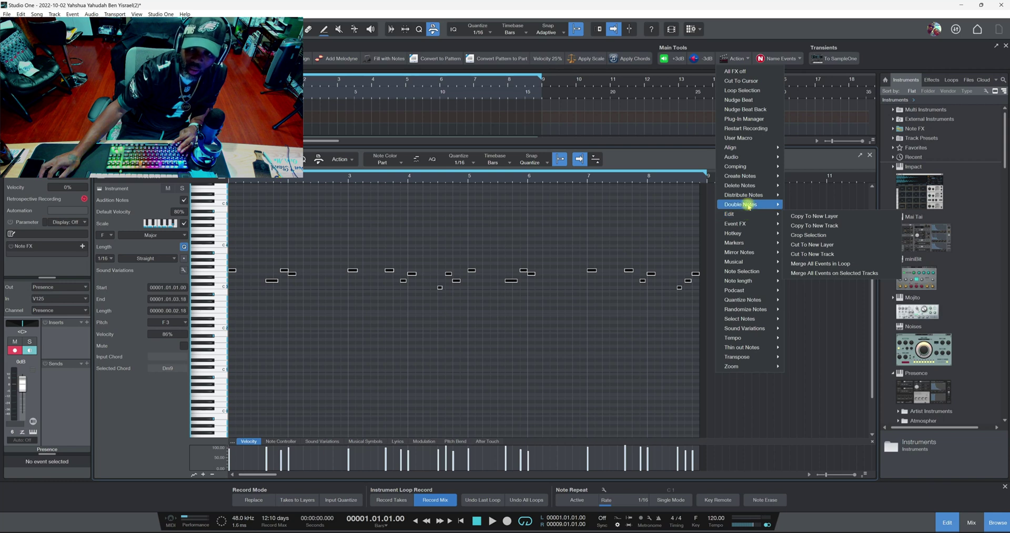
pyautogui.moveTo(749, 196)
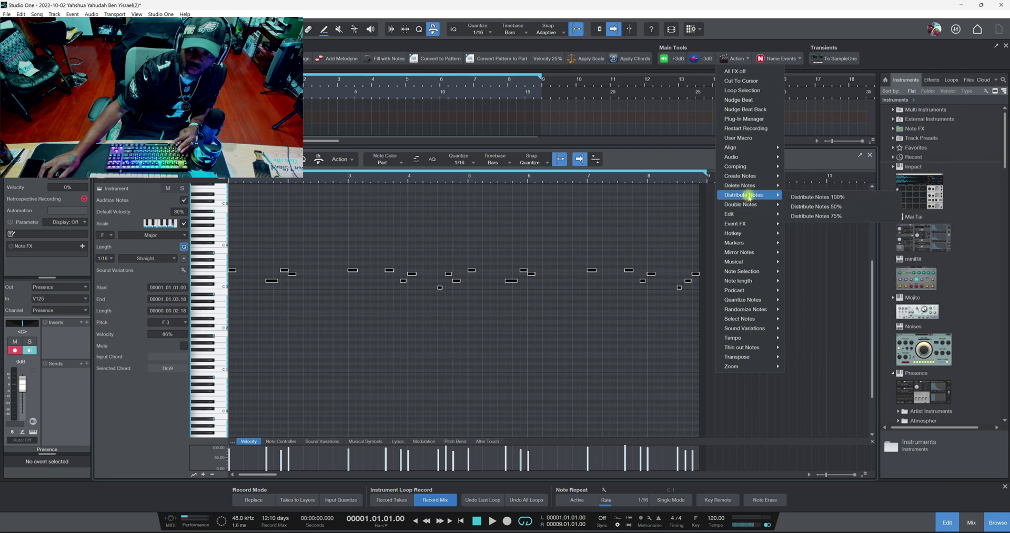
# Apply Distribute Notes 50%, audition the result, then undo the change.
pyautogui.click(815, 207)
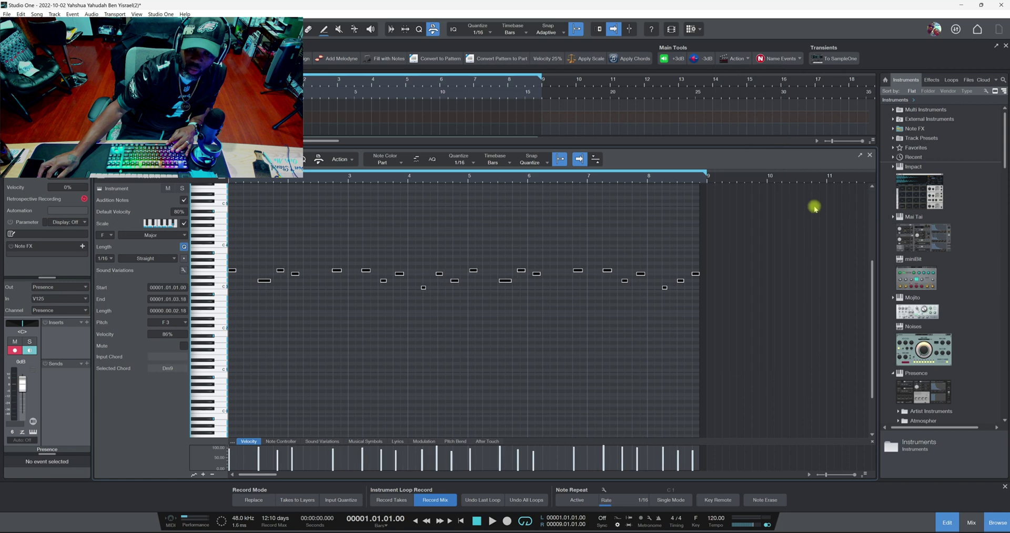
pyautogui.press('space')
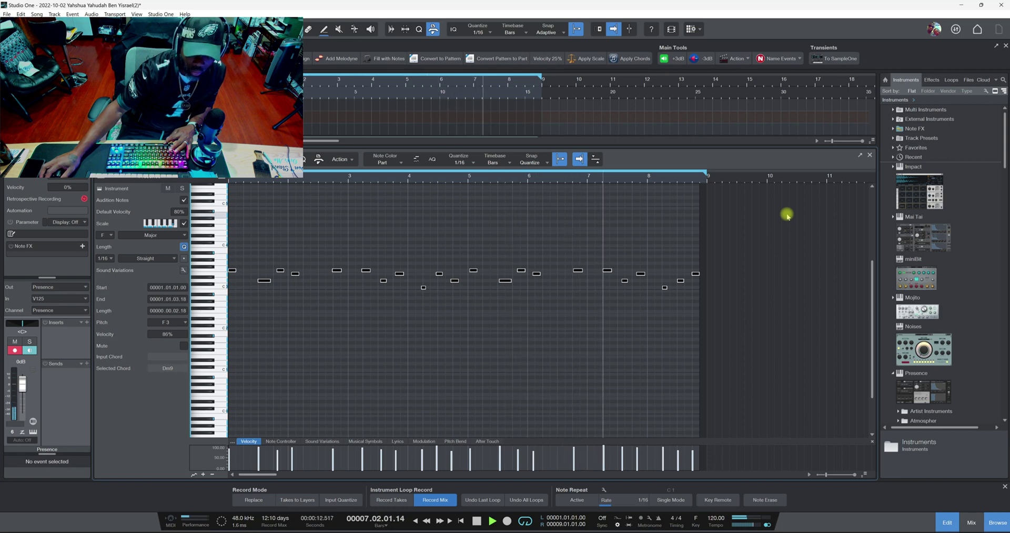
pyautogui.press('space')
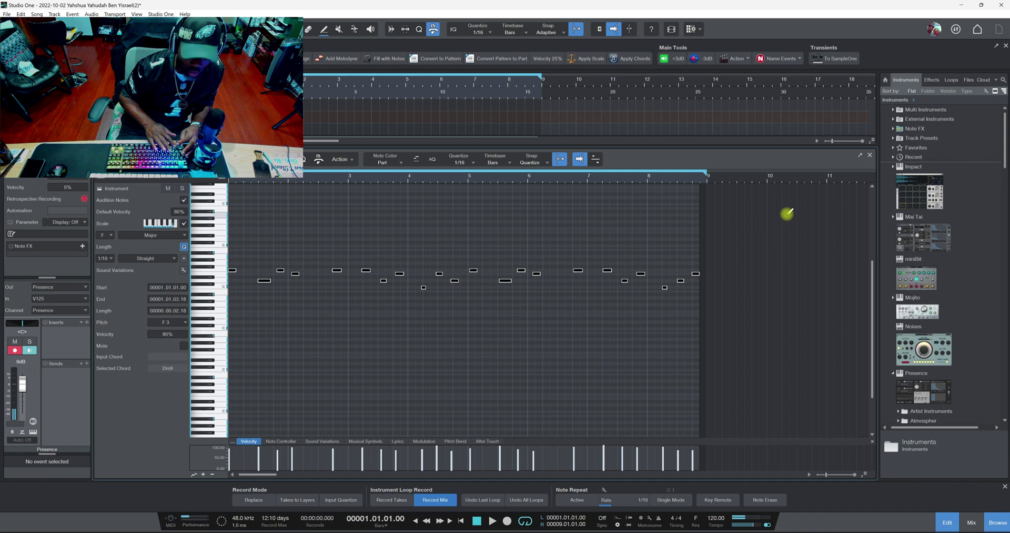
pyautogui.hotkey('ctrl', 'z')
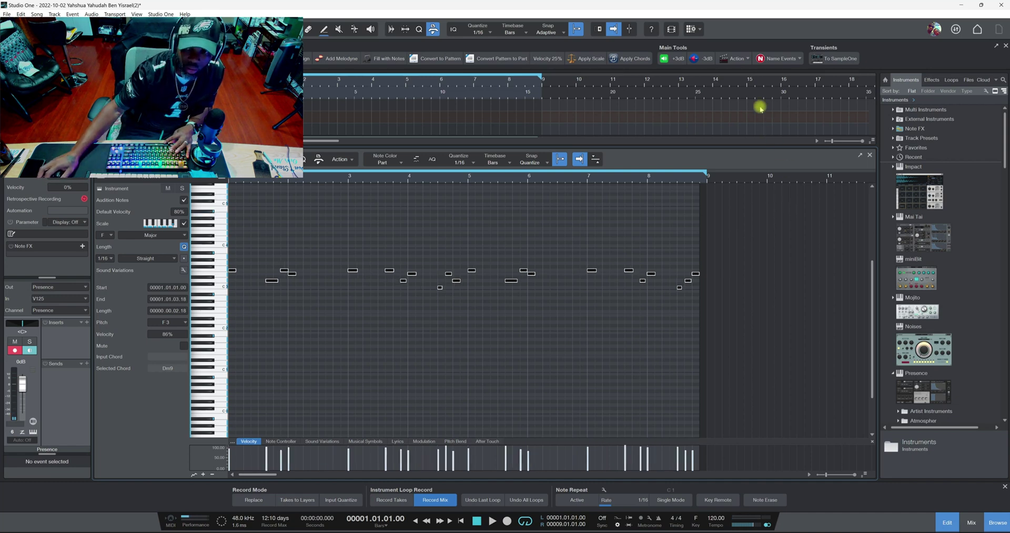
# Fill the part using Create Notes > Fill 16 and audition the dense result.
pyautogui.click(748, 58)
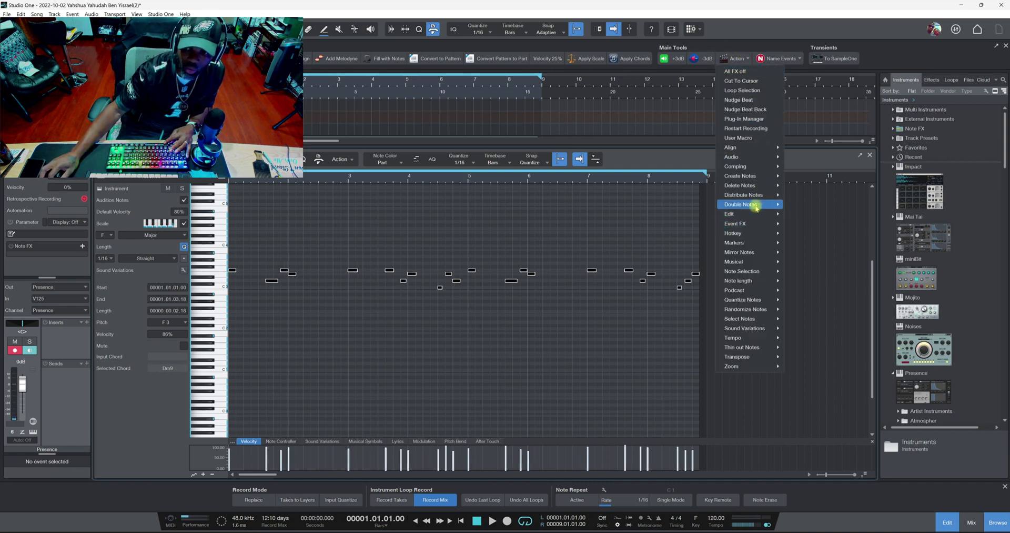
pyautogui.moveTo(759, 179)
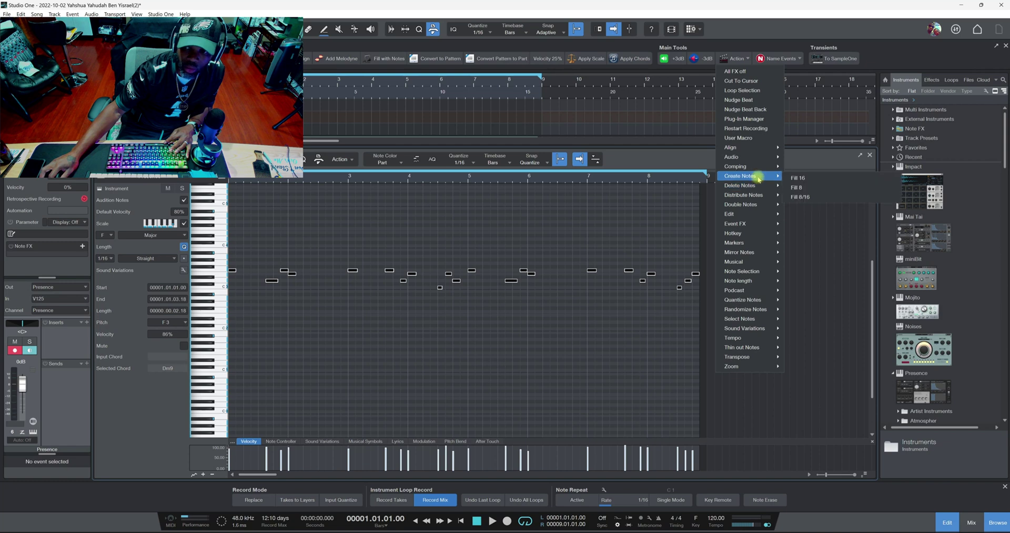
pyautogui.click(797, 178)
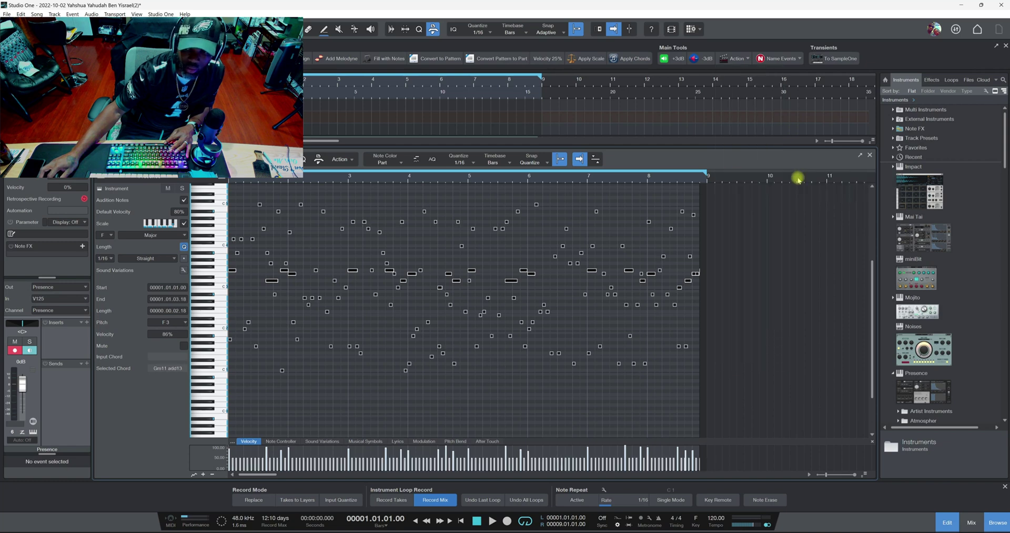
pyautogui.press('space')
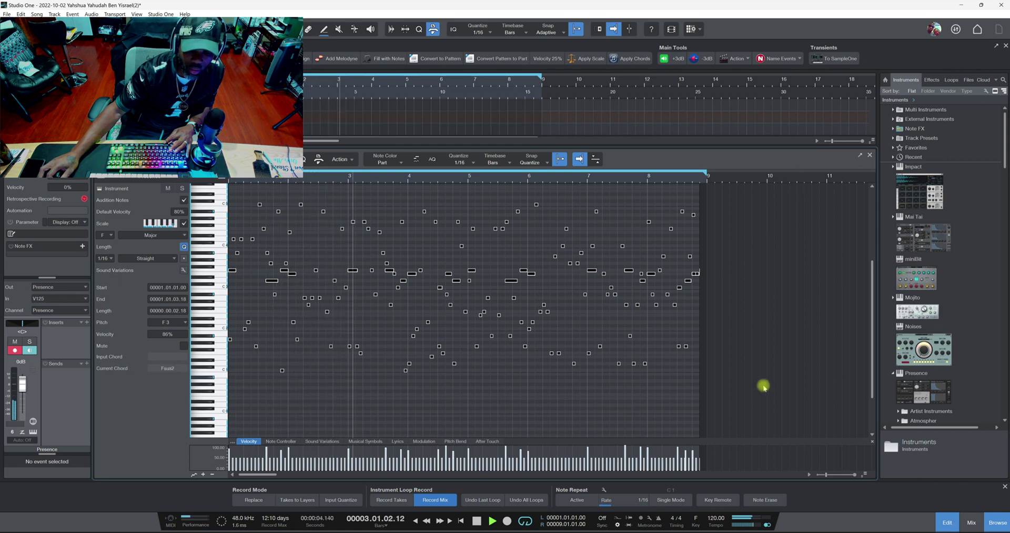
pyautogui.press('space')
# Lower the tempo to 76 BPM, audition from bar 1, and select the notes after bar 3.
pyautogui.scroll(-20, 715, 518)
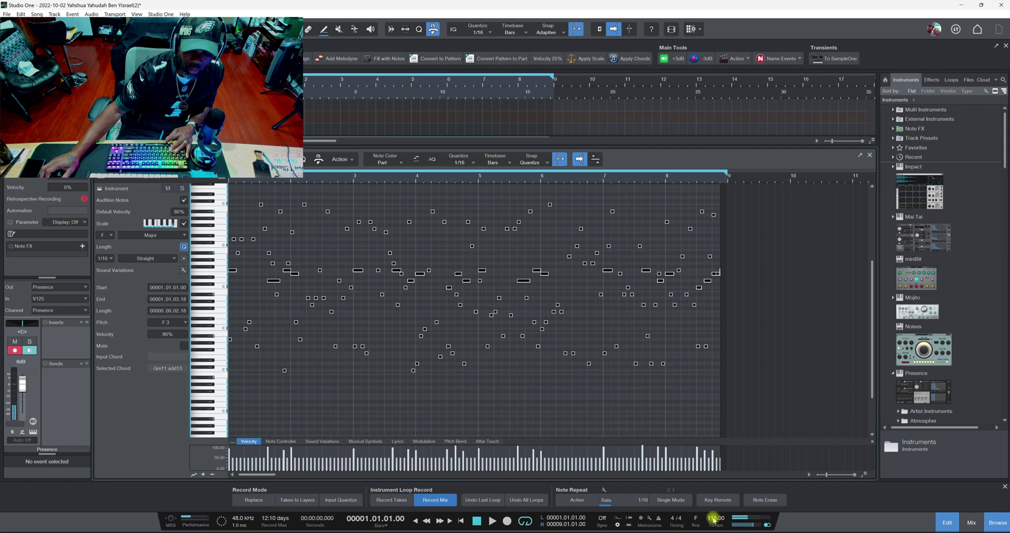
pyautogui.scroll(-6, 714, 519)
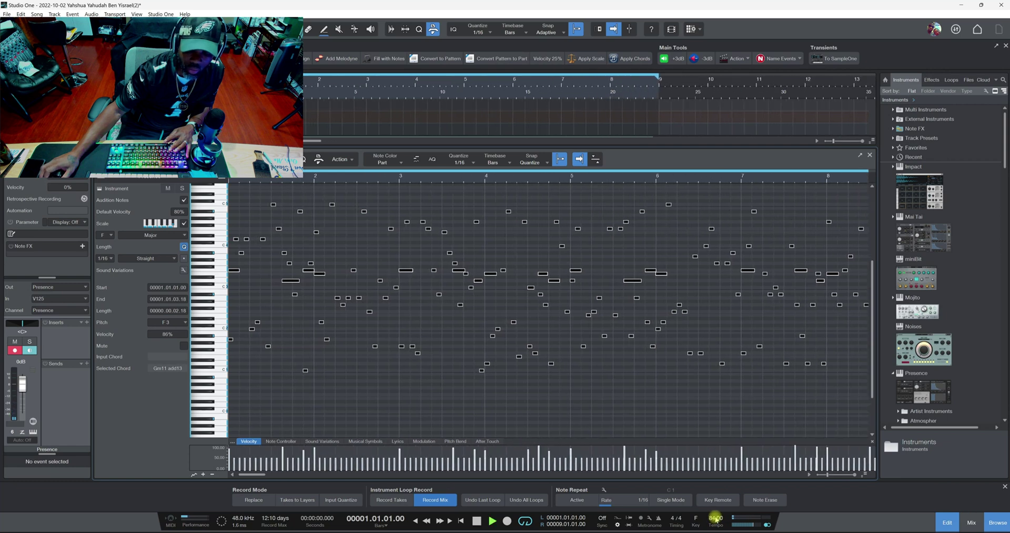
pyautogui.press('space')
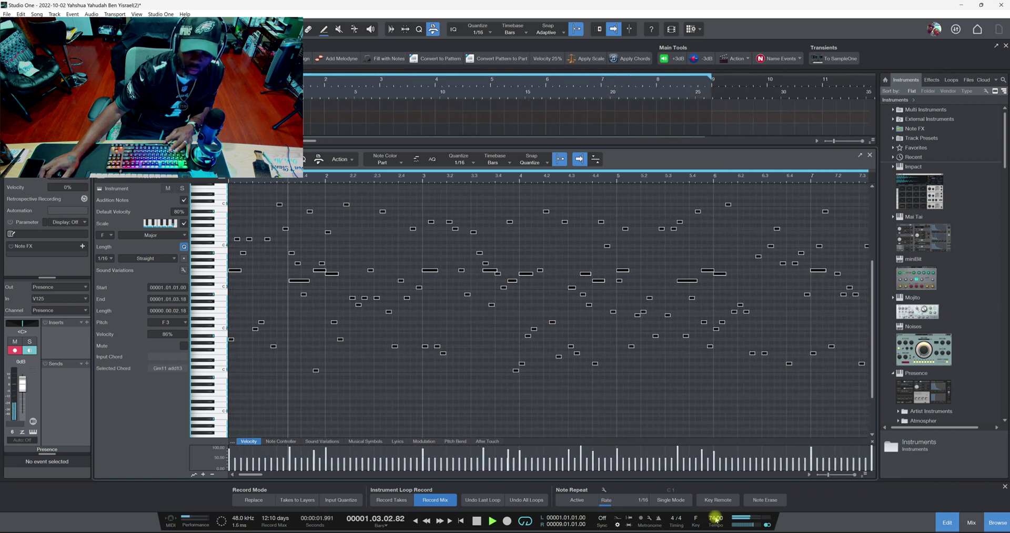
pyautogui.scroll(2, 714, 518)
pyautogui.press('space')
pyautogui.press('space')
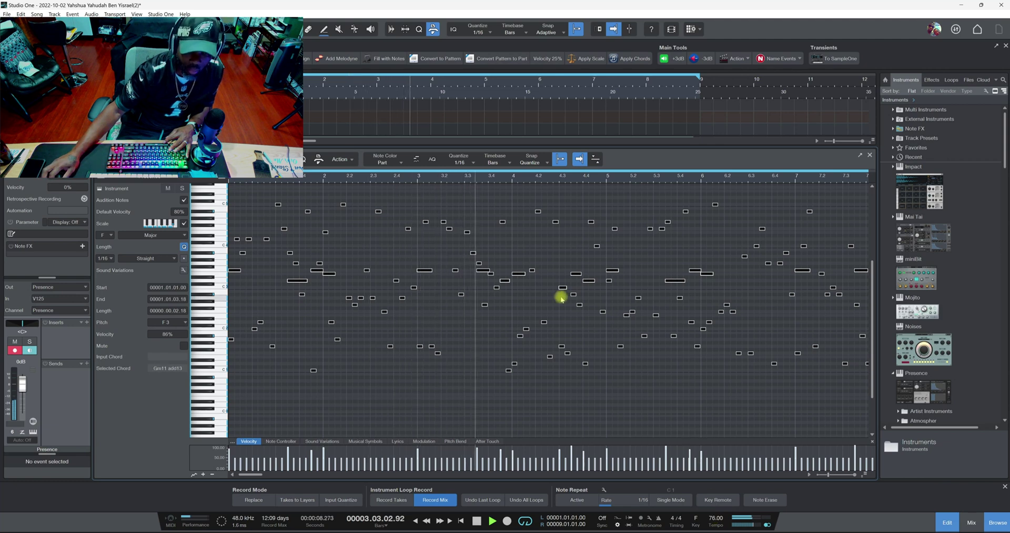
pyautogui.scroll(-1, 425, 176)
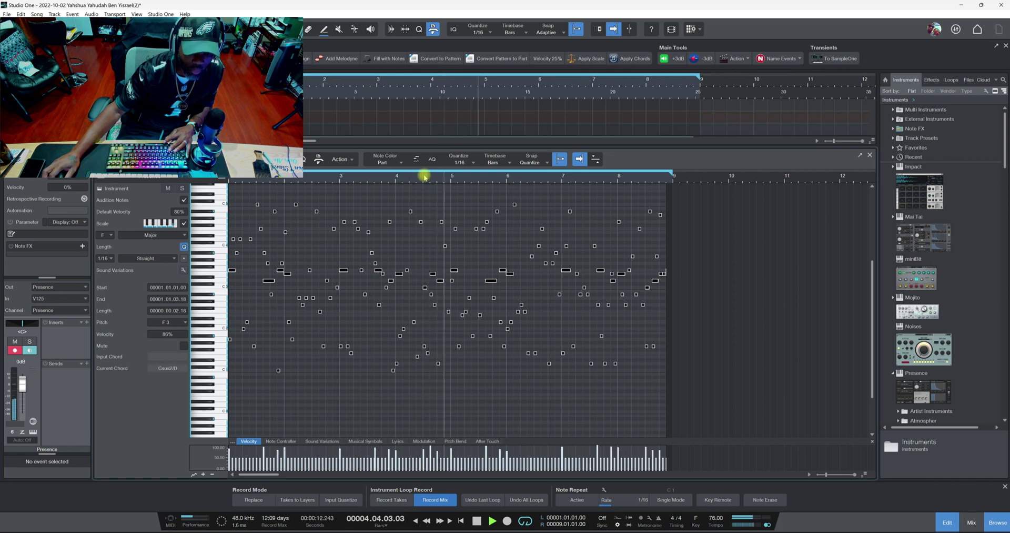
pyautogui.press('space')
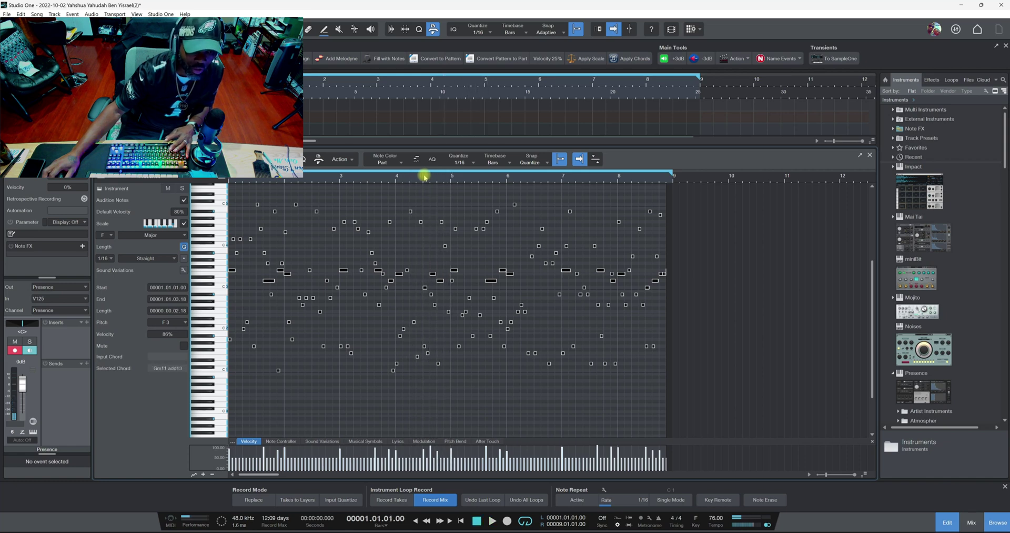
pyautogui.press('space')
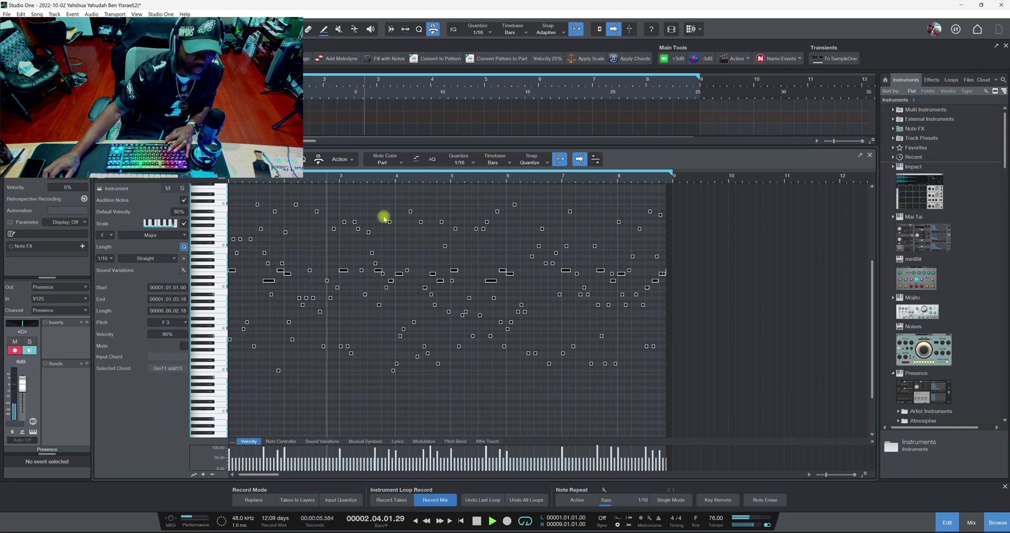
pyautogui.press('space')
pyautogui.moveTo(691, 192); pyautogui.dragTo(343, 399)
# Delete the notes after bar 3 and duplicate the remaining two-bar phrase through bar 8.
pyautogui.press('Delete')
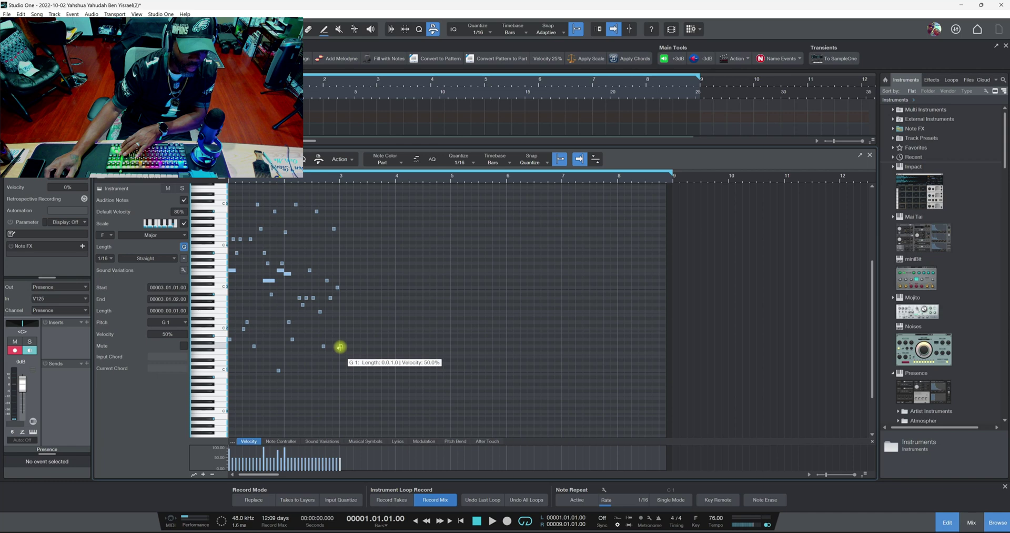
pyautogui.press('Left')
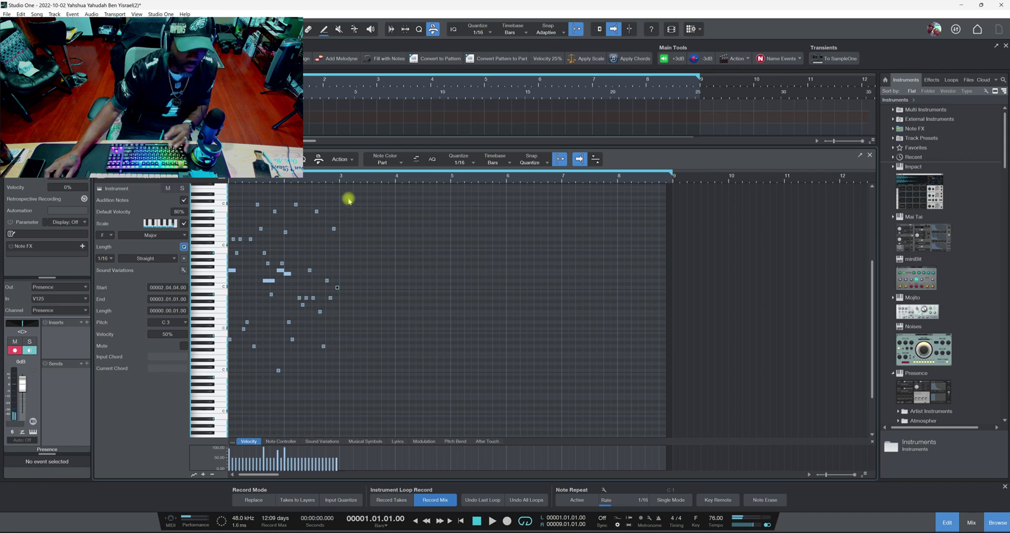
pyautogui.moveTo(349, 200); pyautogui.dragTo(235, 368)
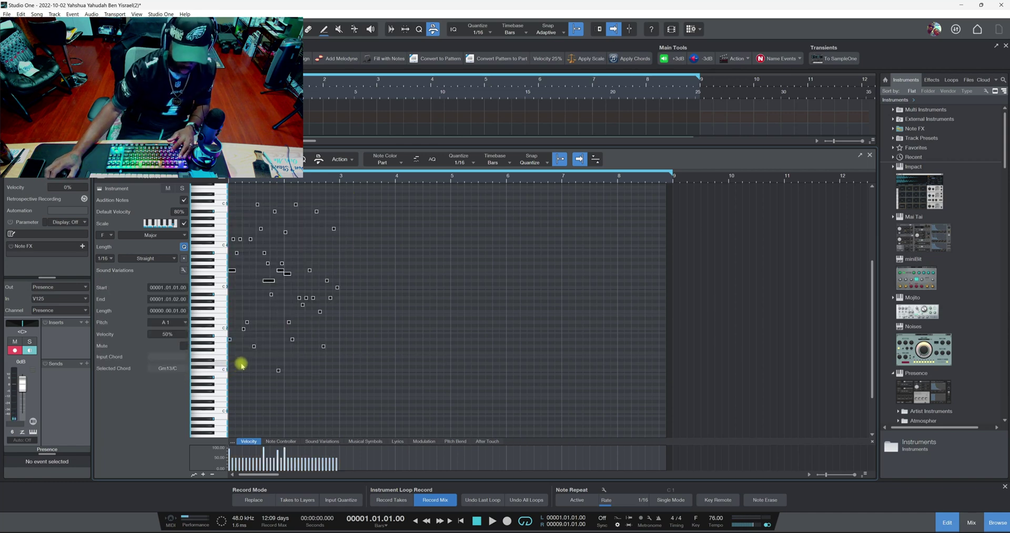
pyautogui.hotkey('ctrl', 'd')
pyautogui.hotkey('ctrl', 'd')
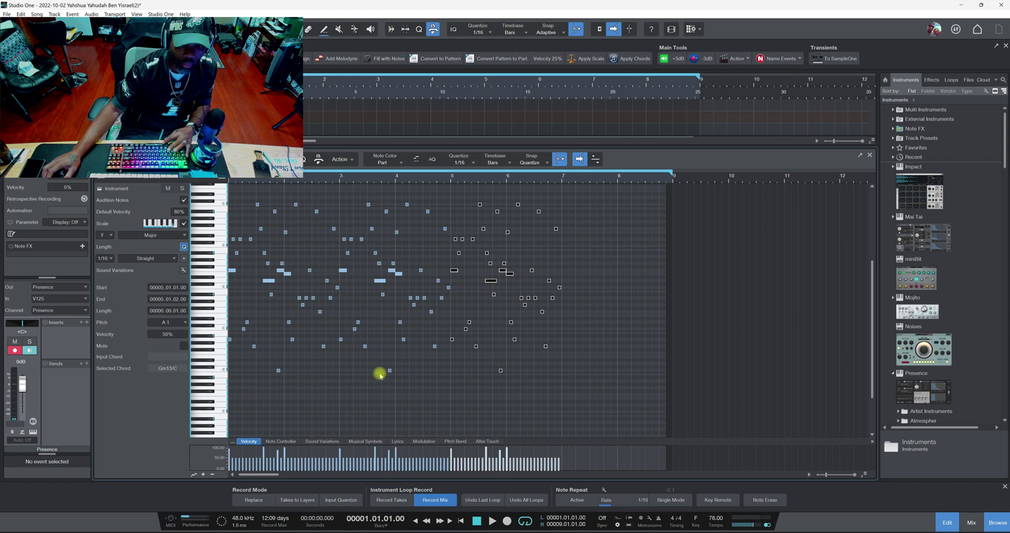
pyautogui.hotkey('ctrl', 'd')
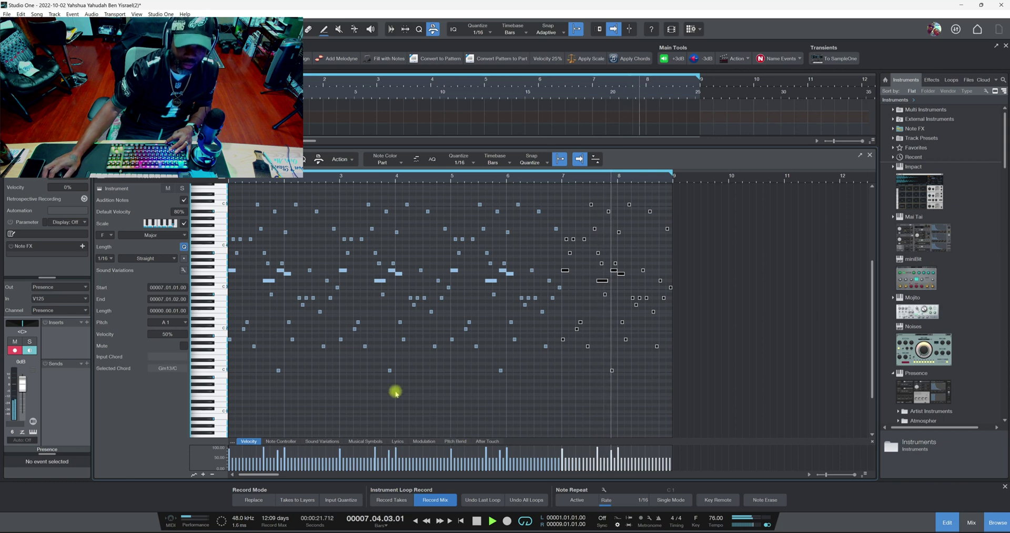
# Lower the channel volume fader to -5.9 dB.
pyautogui.moveTo(22, 383); pyautogui.dragTo(23, 391)
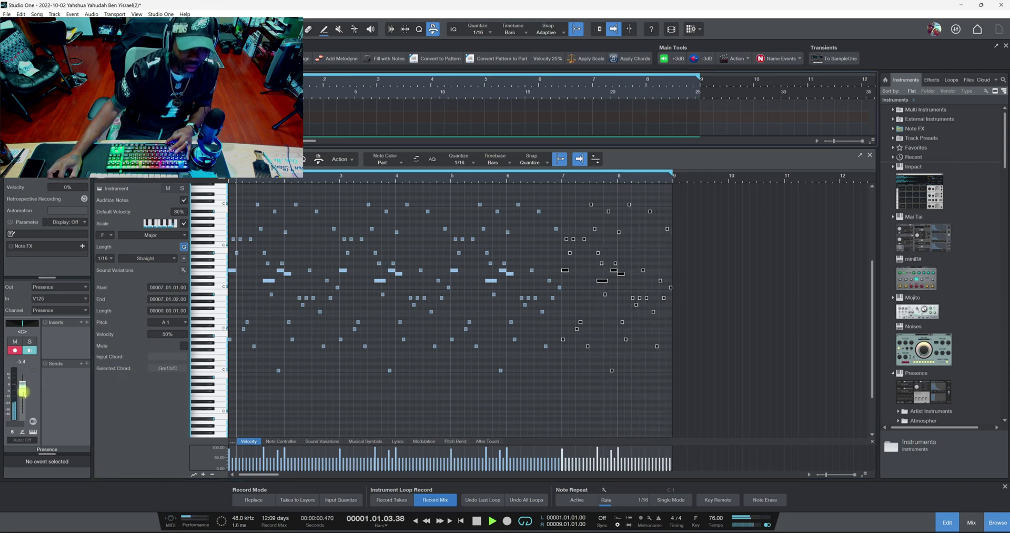
pyautogui.moveTo(23, 391); pyautogui.dragTo(22, 393)
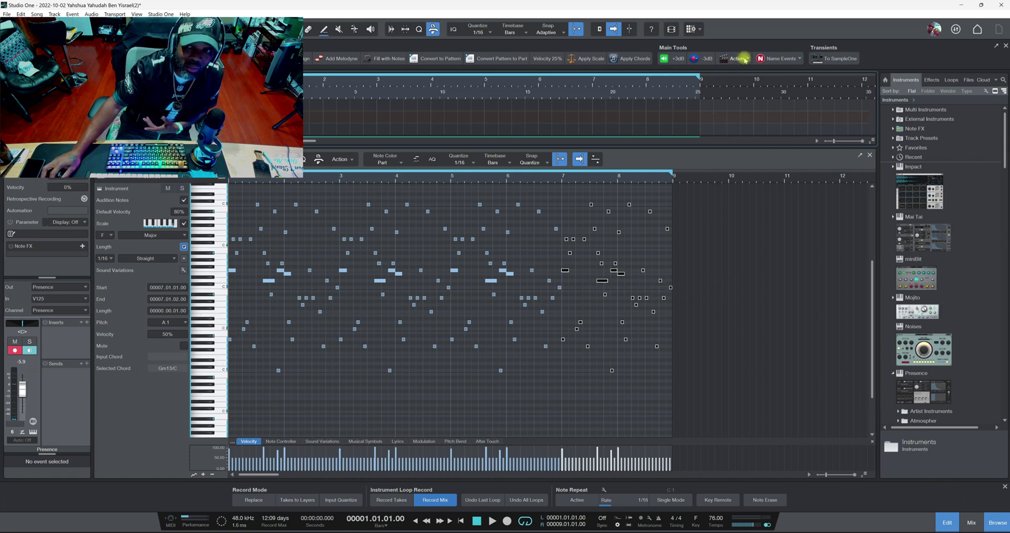
pyautogui.click(745, 60)
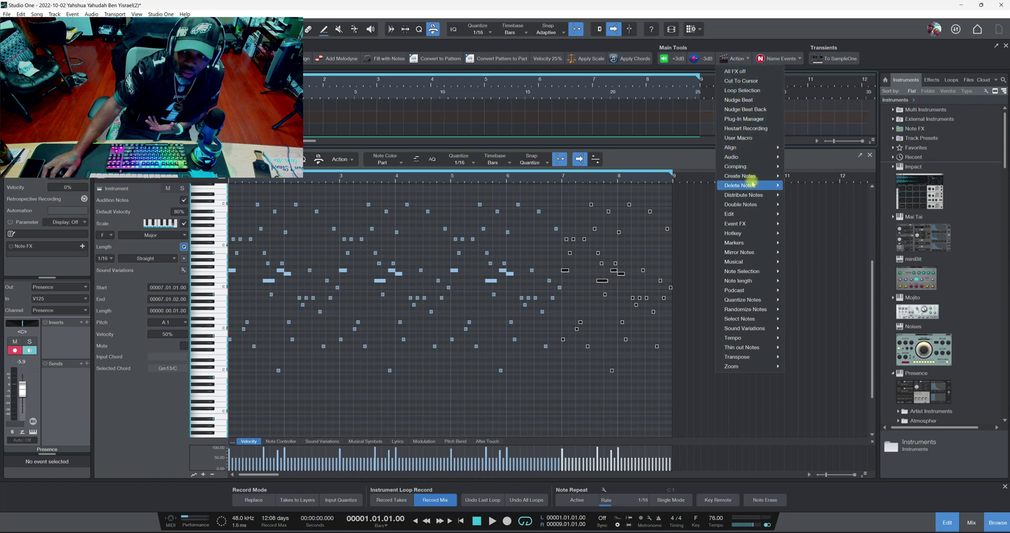
pyautogui.moveTo(753, 197)
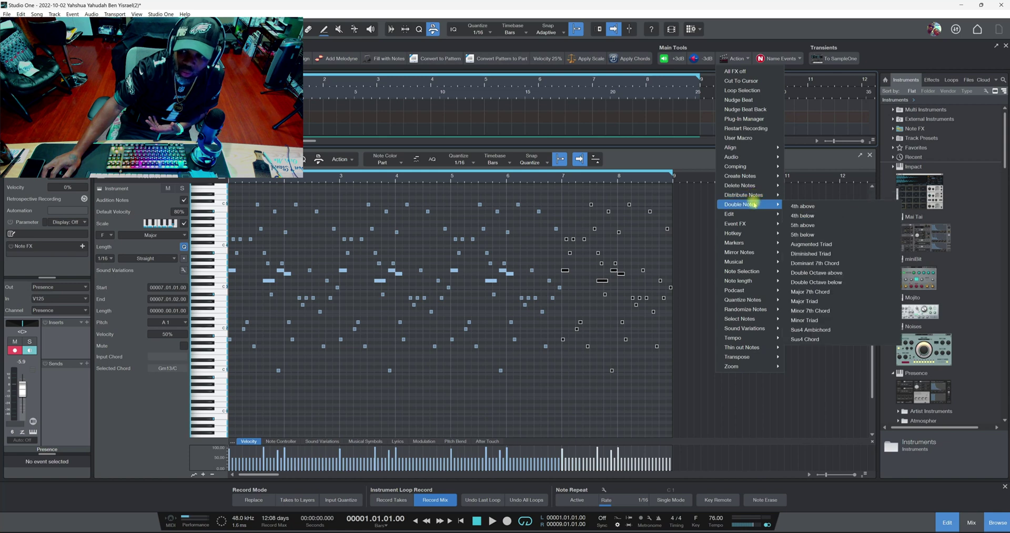
pyautogui.moveTo(753, 178)
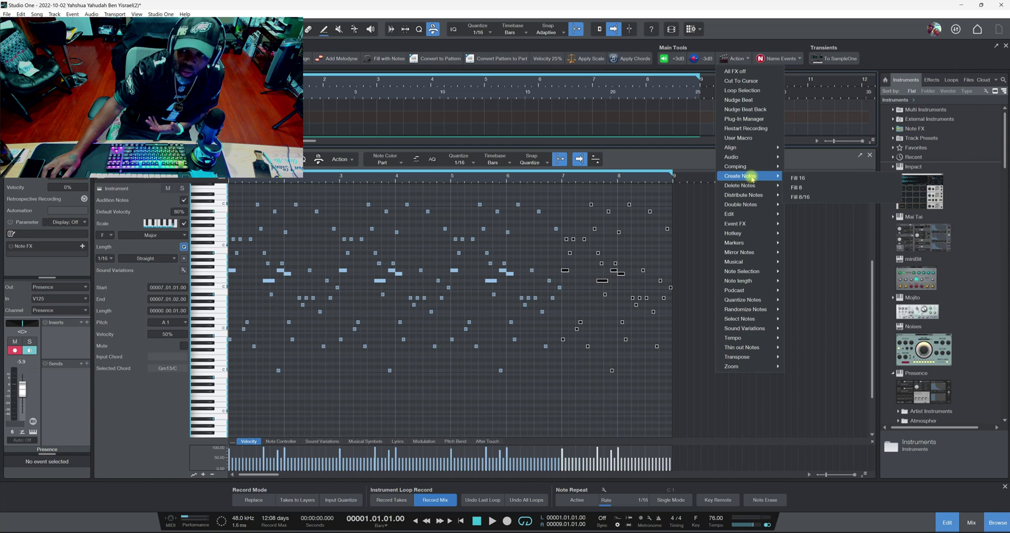
pyautogui.click(702, 165)
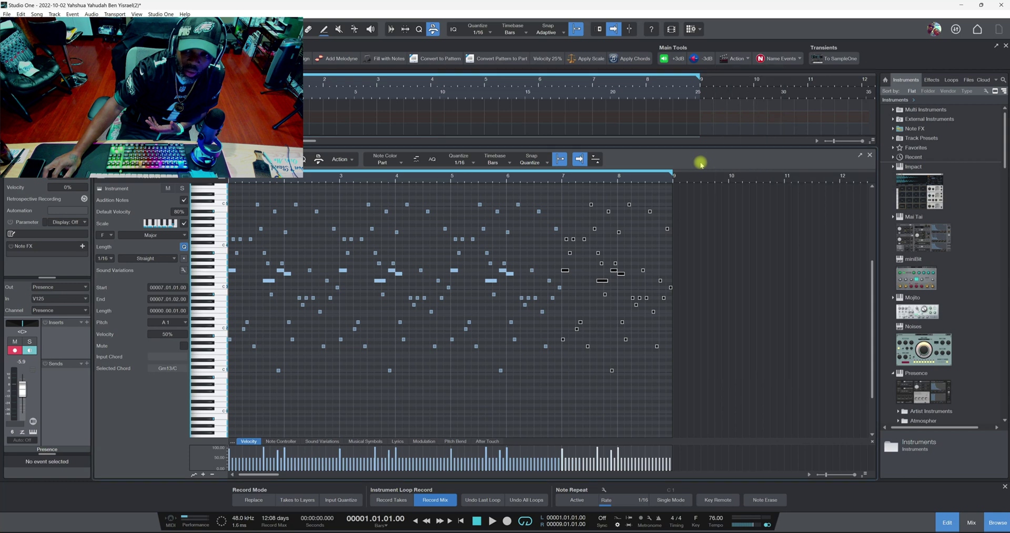
# Close the piano roll to reveal the melody clip spanning bars 1–8 in the arrangement.
pyautogui.click(945, 520)
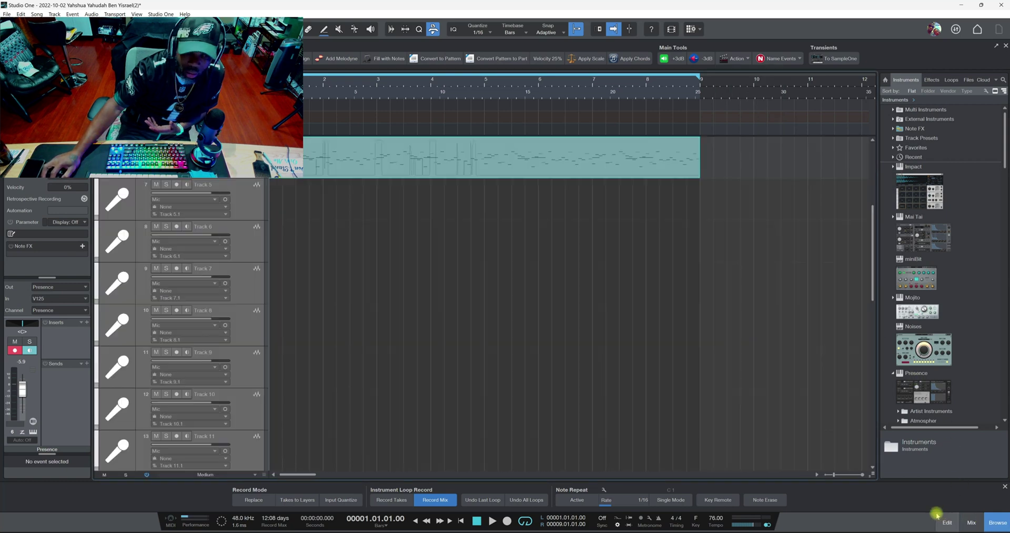